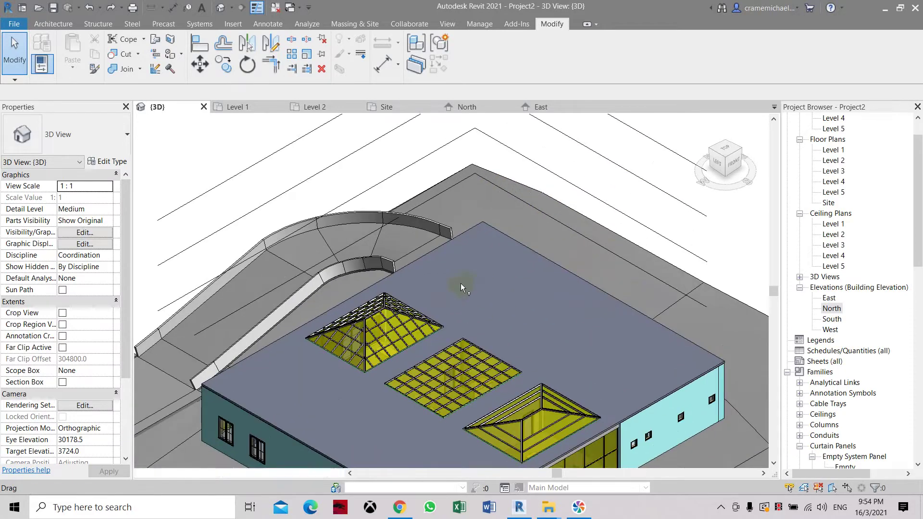
scroll(532, 252, "down", 5)
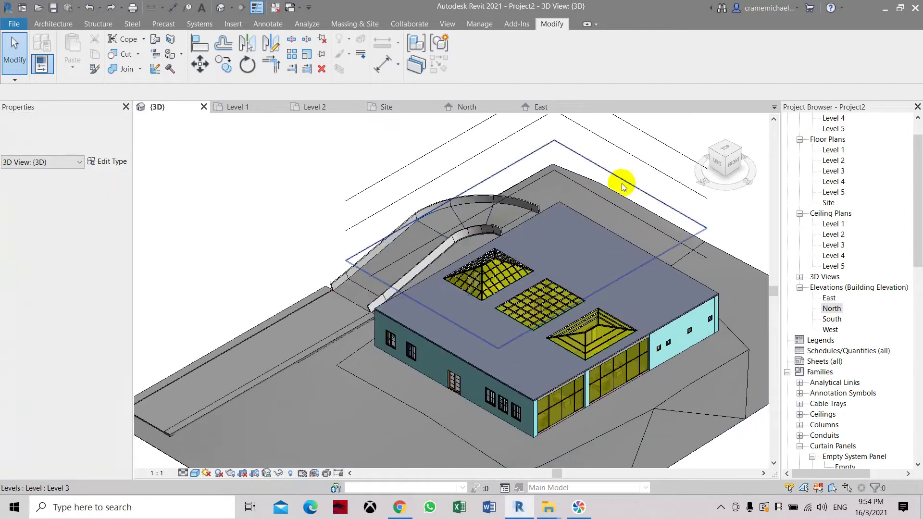
scroll(569, 182, "up", 2)
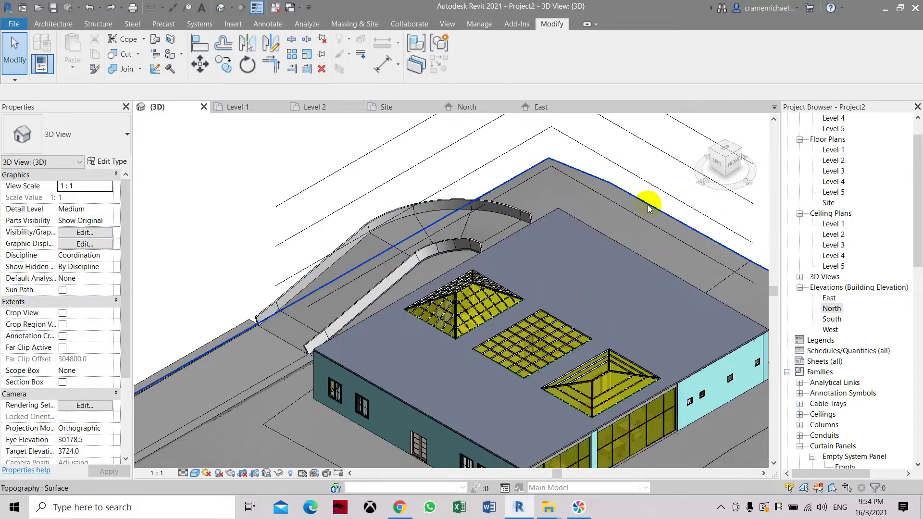
left_click(719, 166)
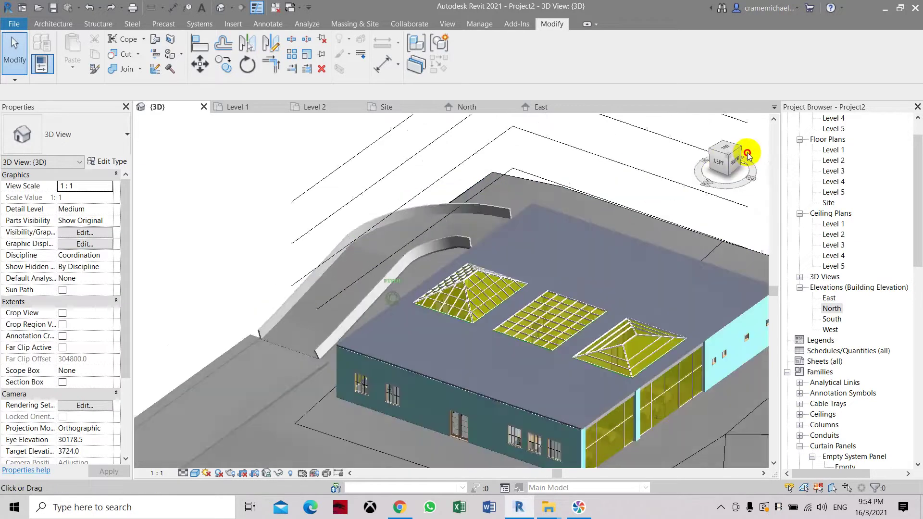
scroll(267, 339, "up", 3)
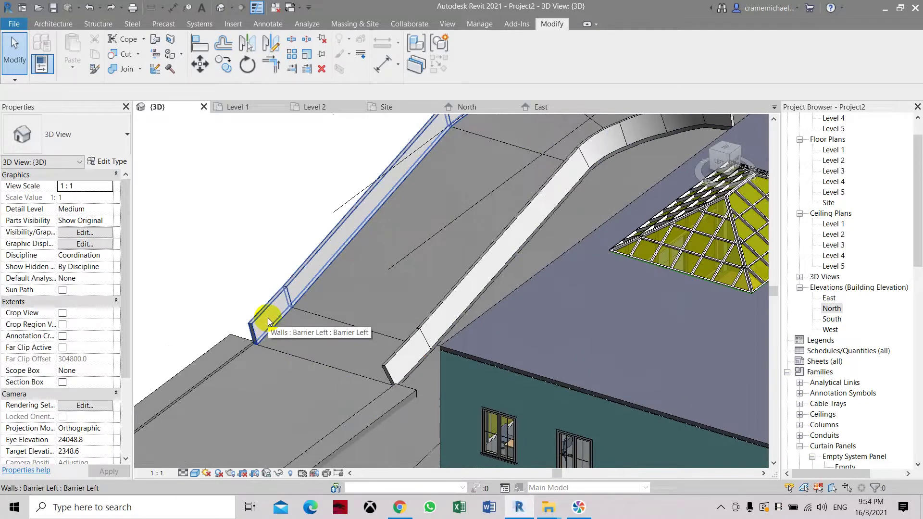
scroll(268, 318, "down", 3)
middle_click_drag(268, 318, 401, 272)
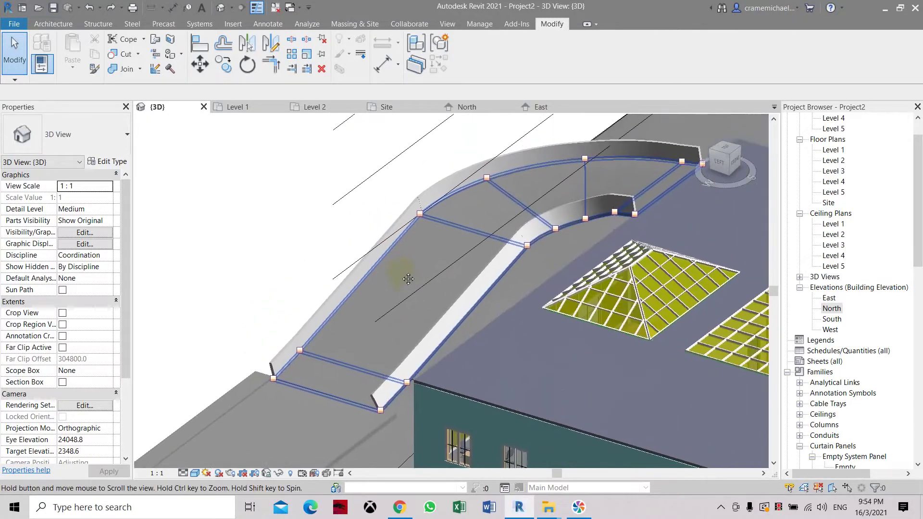
left_click(52, 25)
left_click(128, 65)
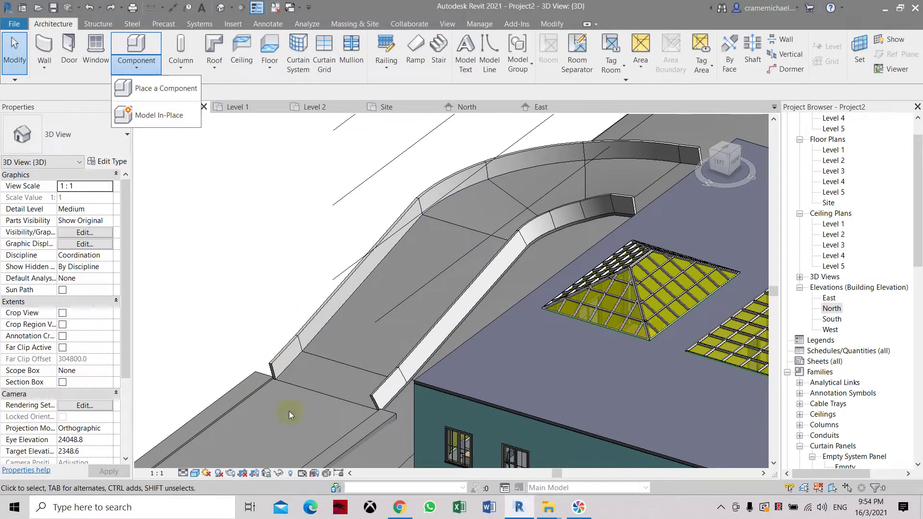
left_click(211, 152)
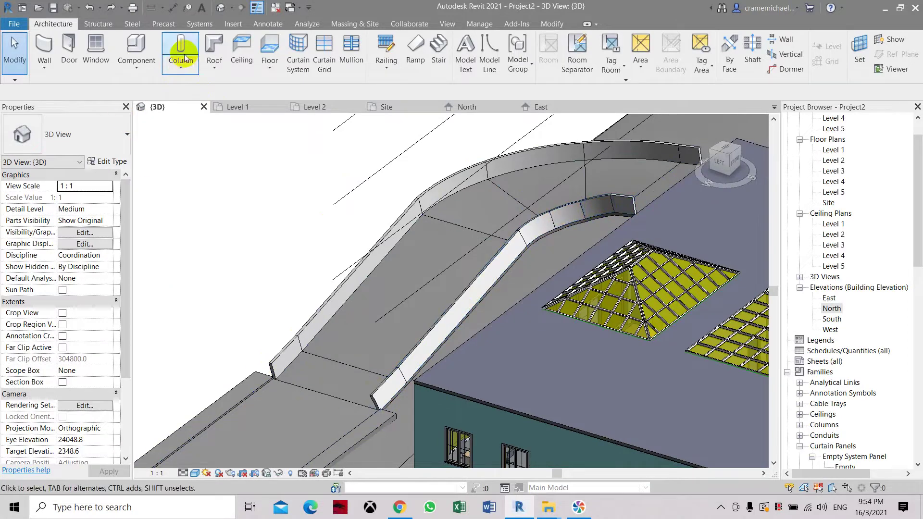
Step: Paint the top faces of the driveway floor and the curved ramp with the White material
left_click(552, 24)
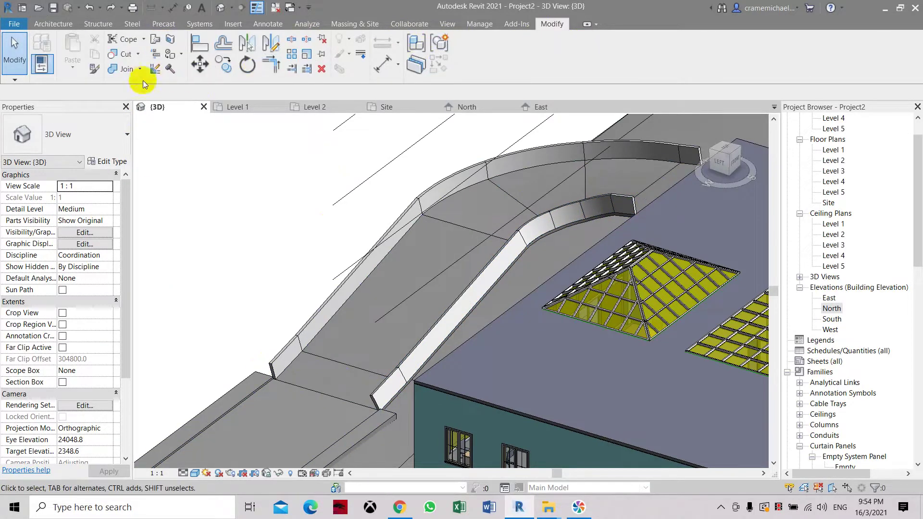
left_click(169, 54)
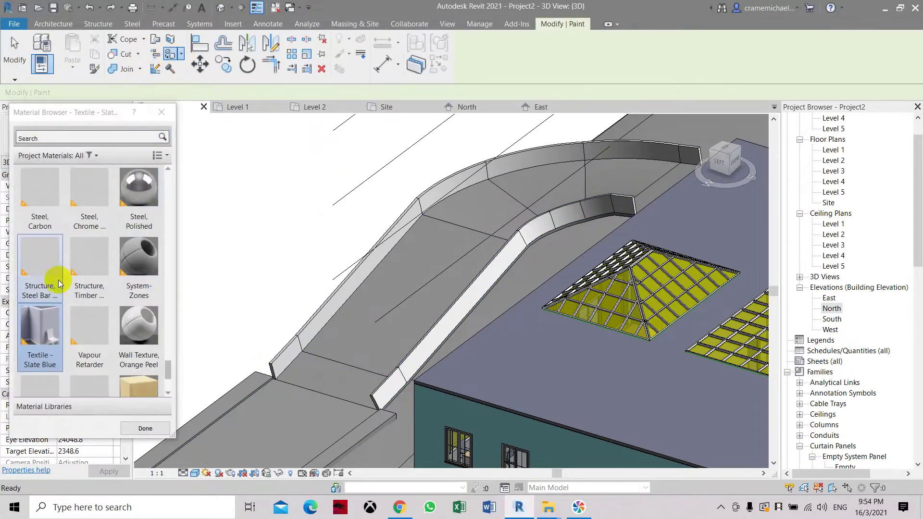
scroll(33, 353, "down", 3)
left_click(45, 293)
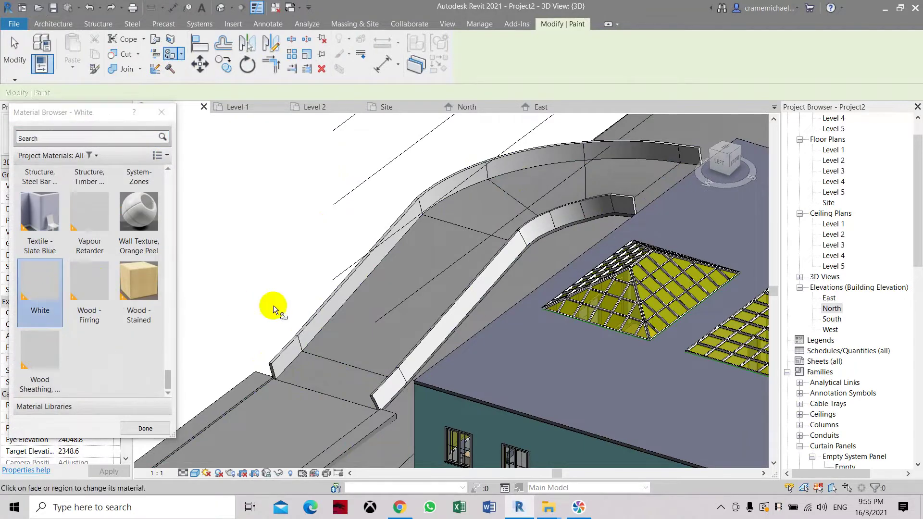
scroll(285, 360, "up", 6)
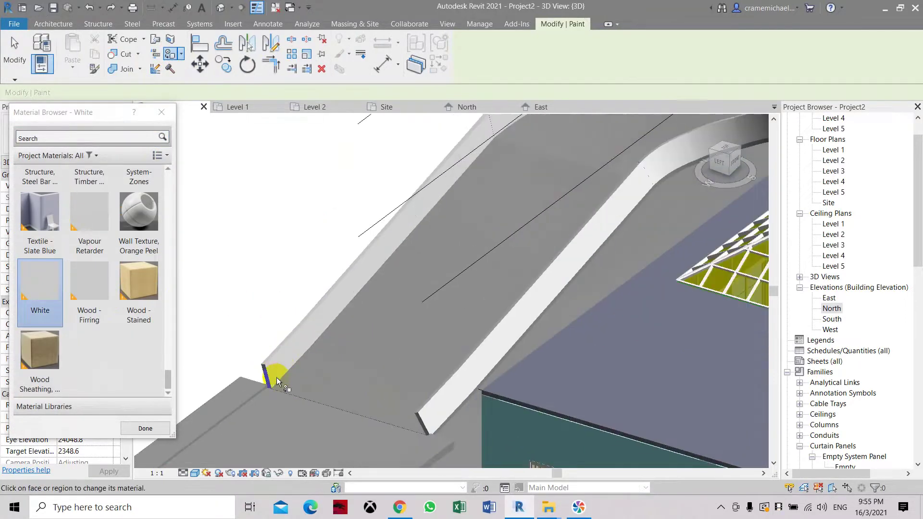
scroll(443, 177, "down", 4)
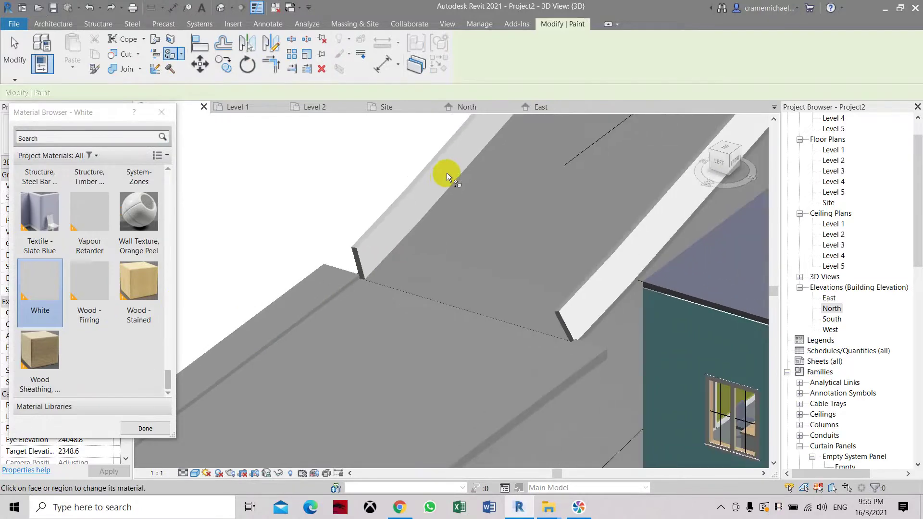
scroll(381, 315, "down", 4)
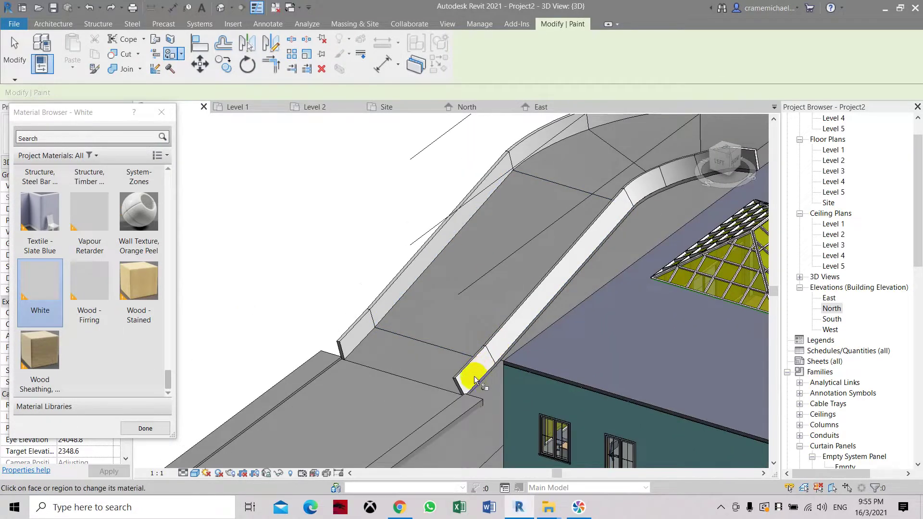
scroll(486, 368, "up", 4)
scroll(502, 260, "down", 5)
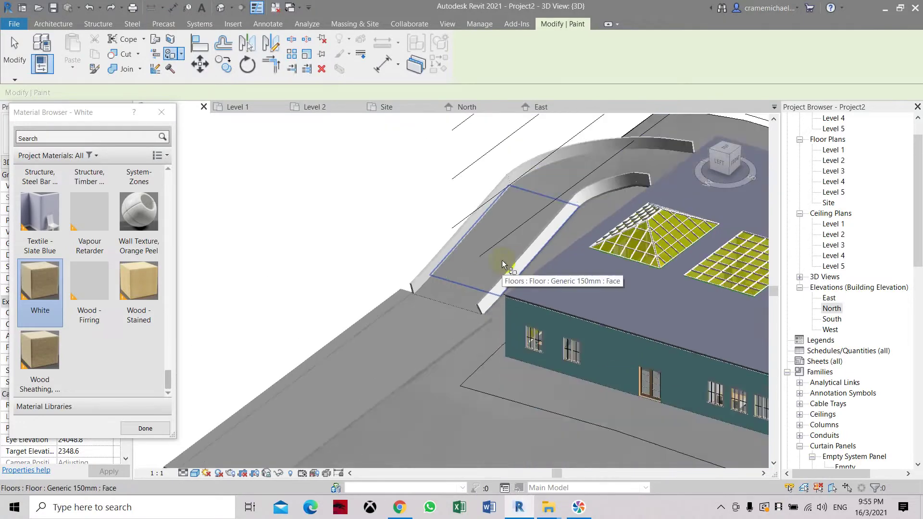
left_click(374, 362)
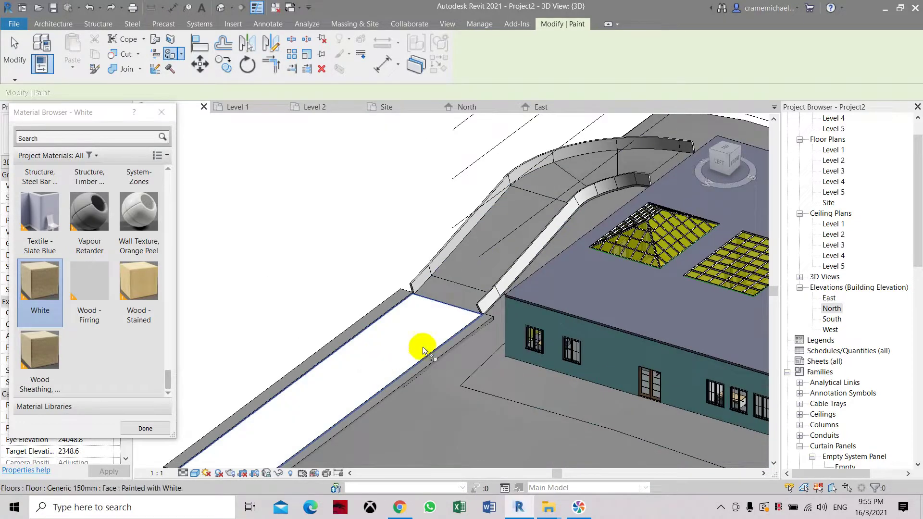
left_click(469, 278)
left_click(458, 294)
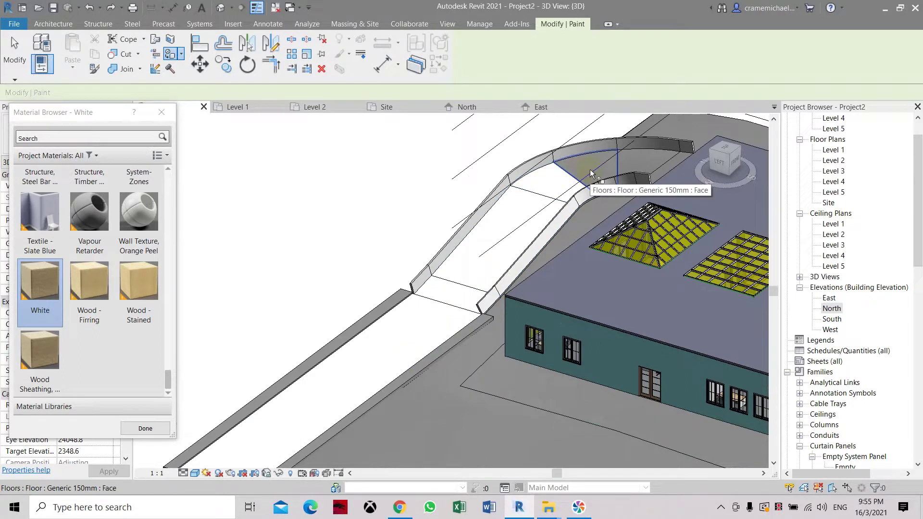
left_click(606, 161)
left_click(641, 161)
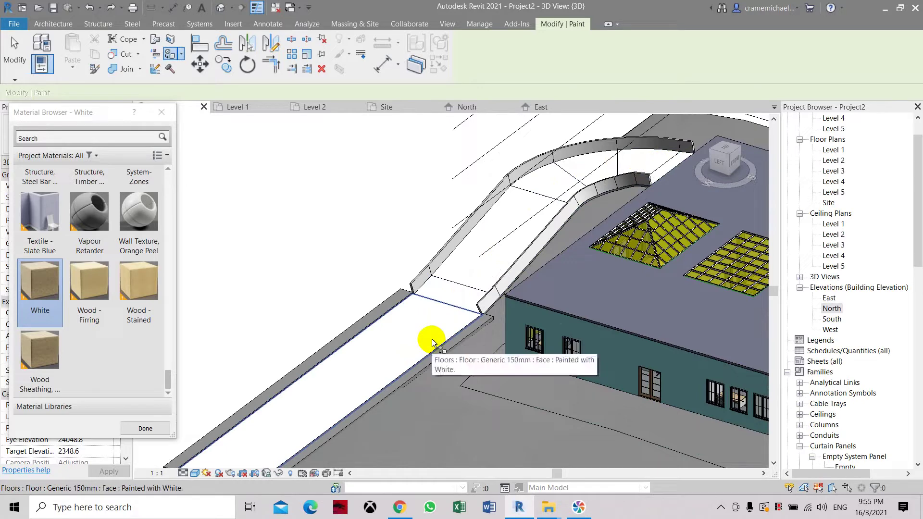
key("Escape")
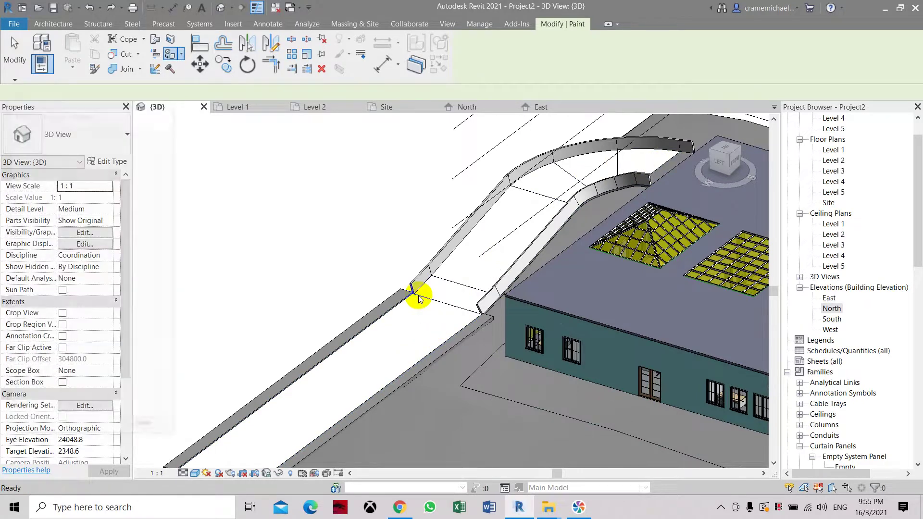
Step: Undo all the White paint applied to the driveway and ramp floor faces
key("ctrl+z")
key("ctrl+z")
key("ctrl+z")
key("ctrl+z")
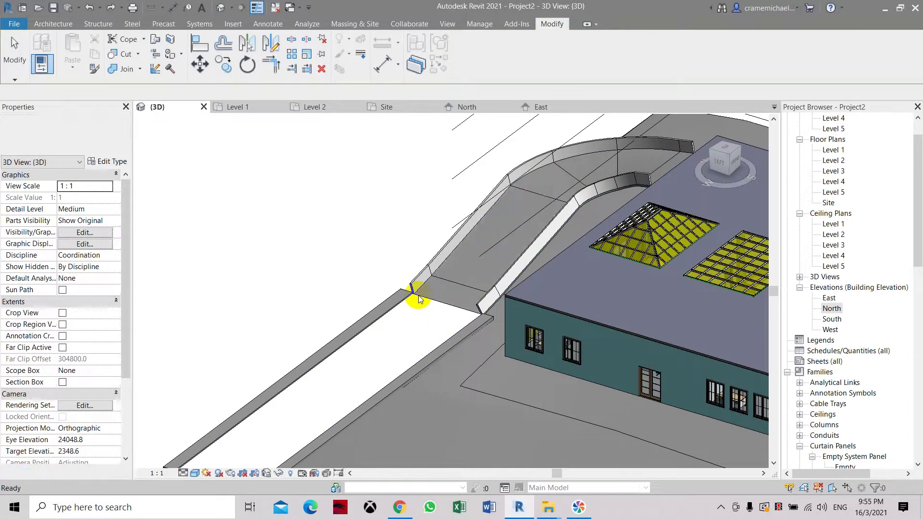
key("ctrl+z")
Step: Open the ramp's outer barrier wall, Barrier Left, for in-place editing
scroll(446, 264, "up", 1)
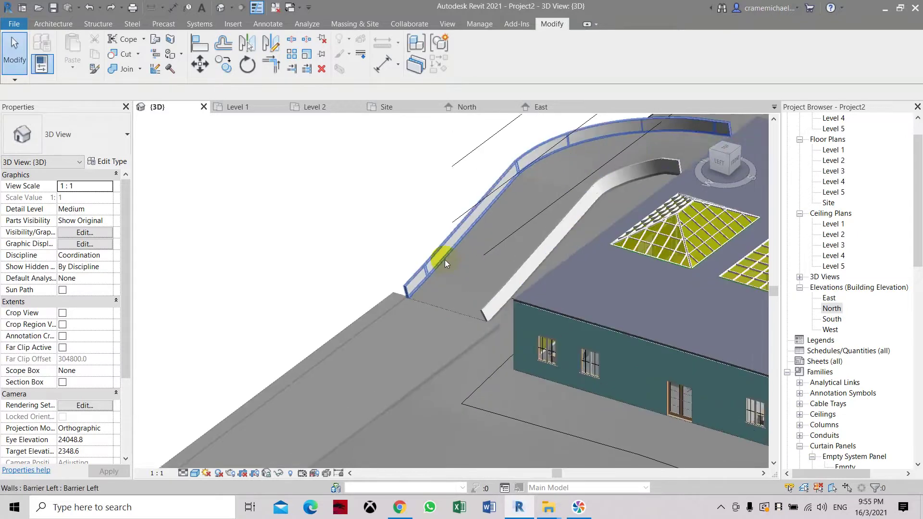
scroll(445, 260, "up", 2)
middle_click_drag(422, 269, 333, 342)
scroll(335, 337, "down", 1)
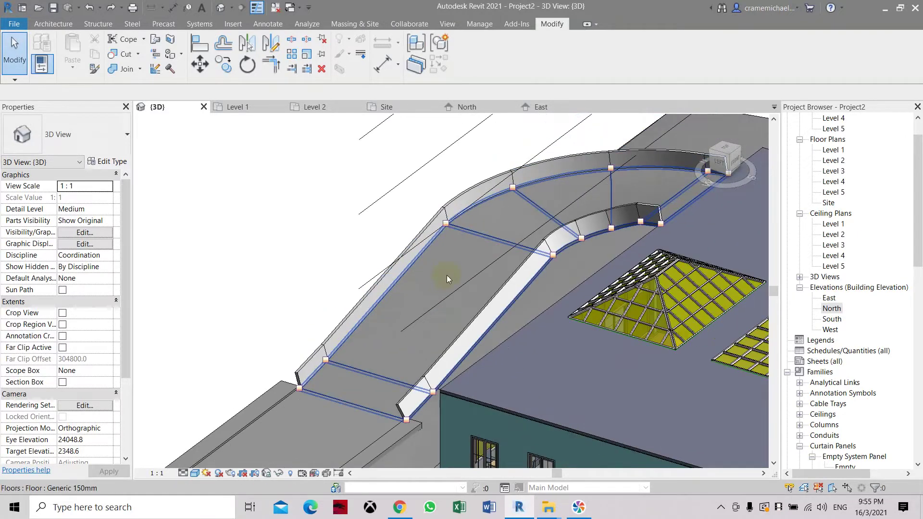
scroll(446, 275, "down", 4)
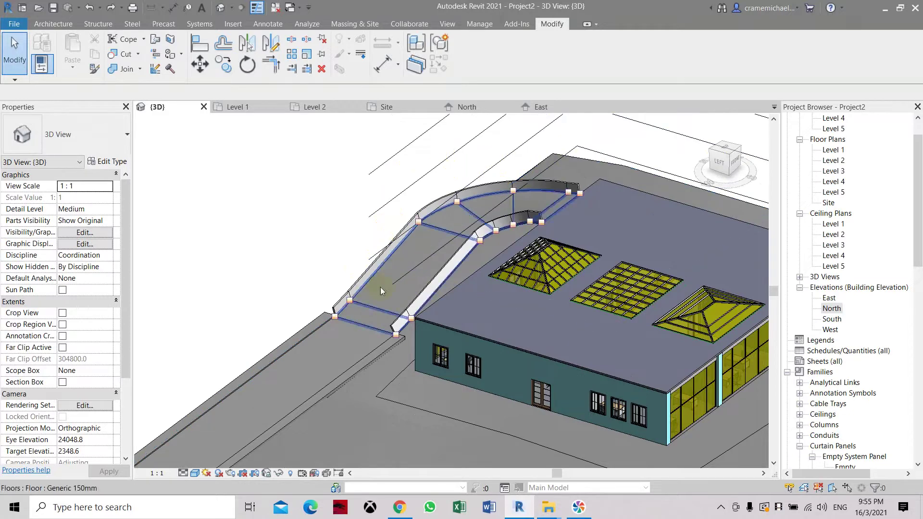
scroll(334, 308, "up", 3)
left_click(336, 310)
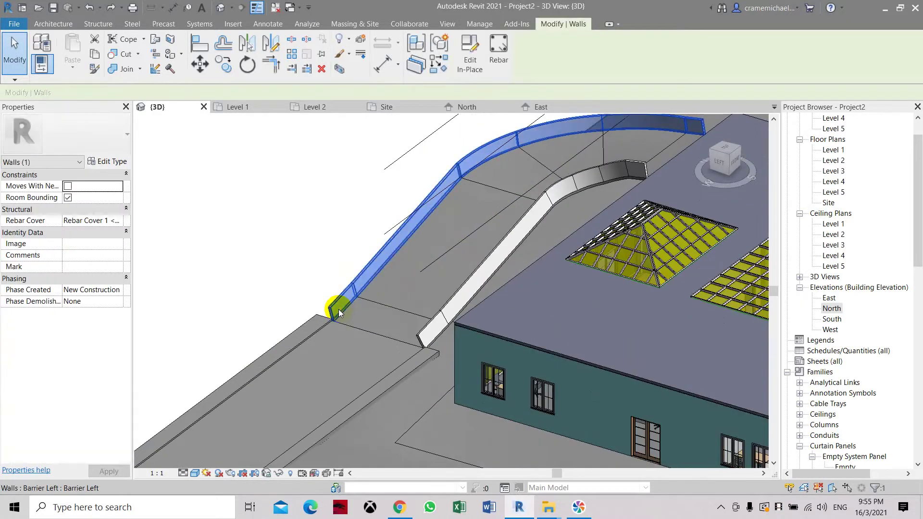
scroll(339, 313, "down", 2)
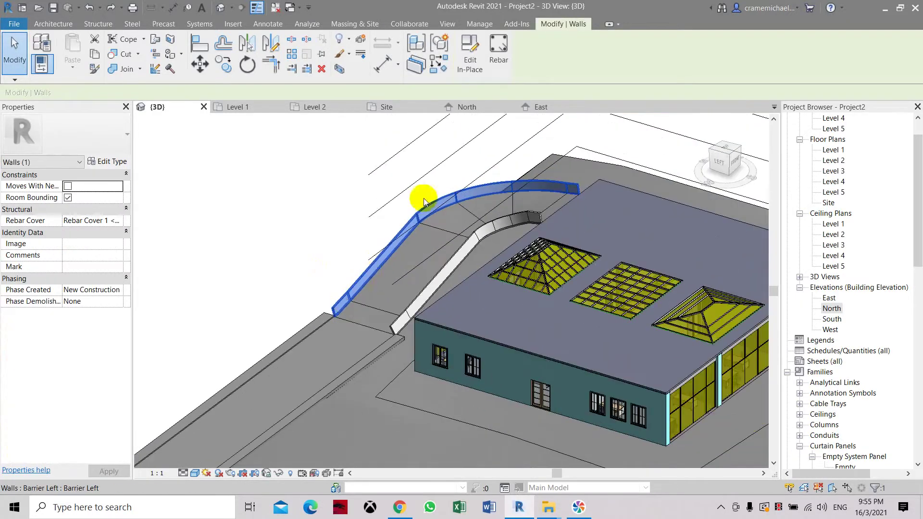
left_click(470, 68)
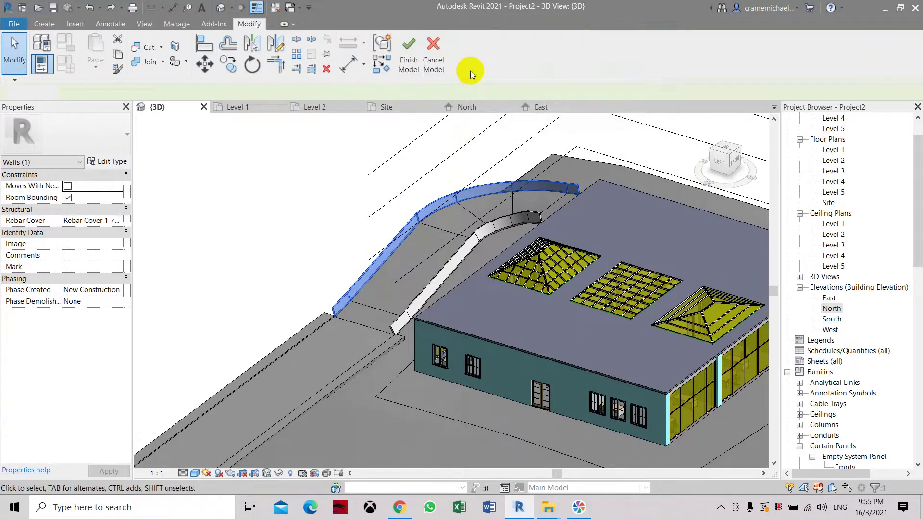
Step: Paint the two straight inner faces at the lower end of the outer barrier with the Parking Stripe material
left_click(186, 62)
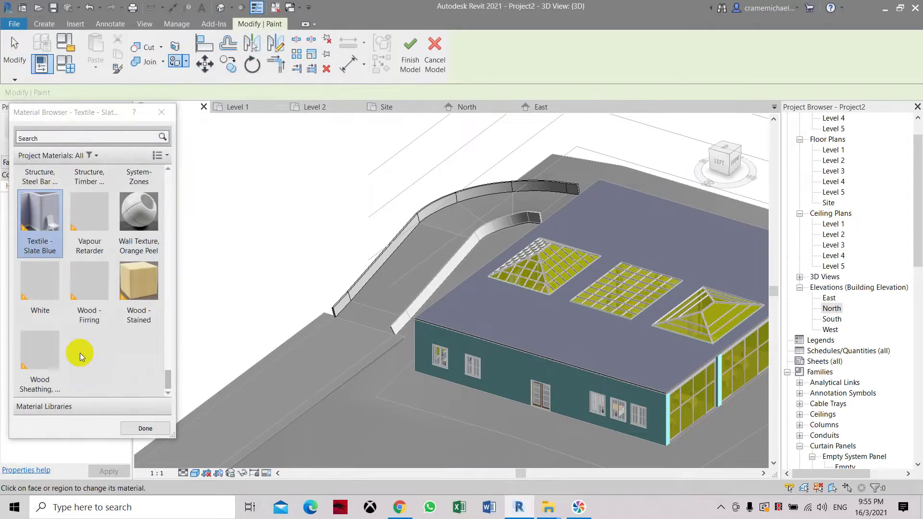
scroll(80, 352, "up", 6)
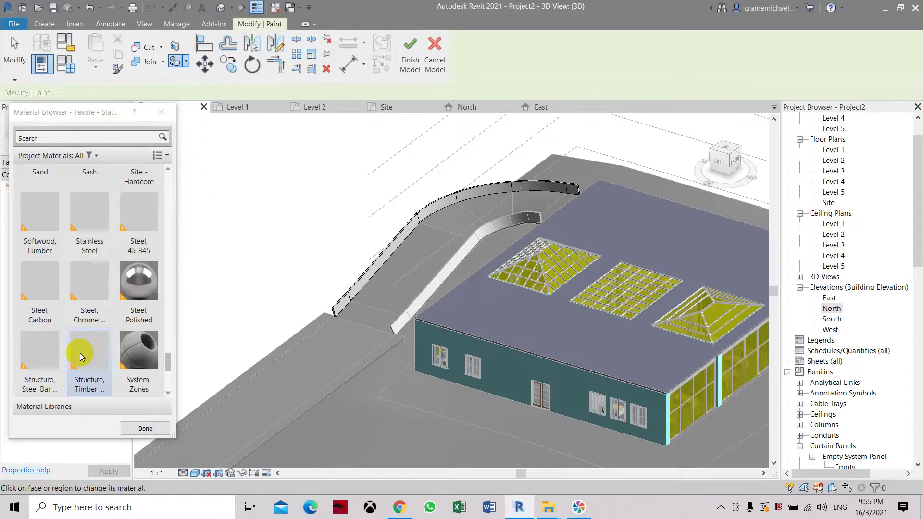
scroll(80, 353, "up", 3)
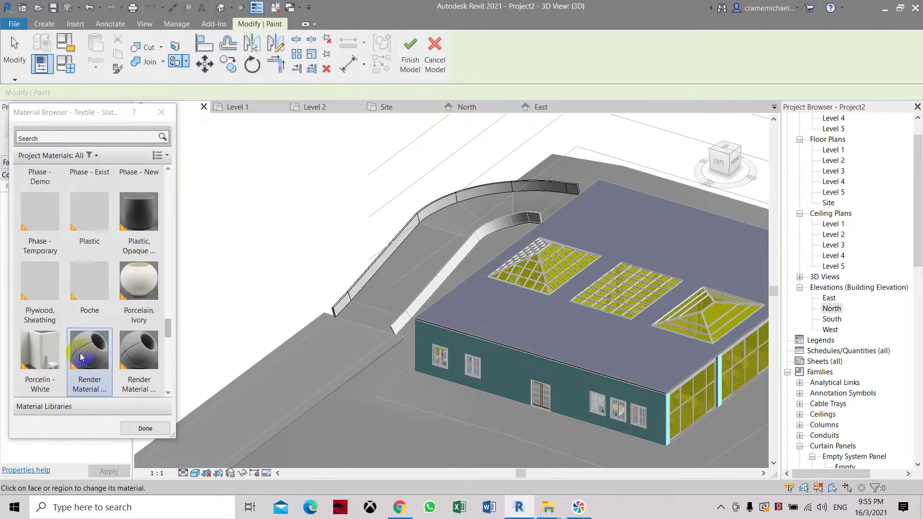
scroll(80, 357, "up", 3)
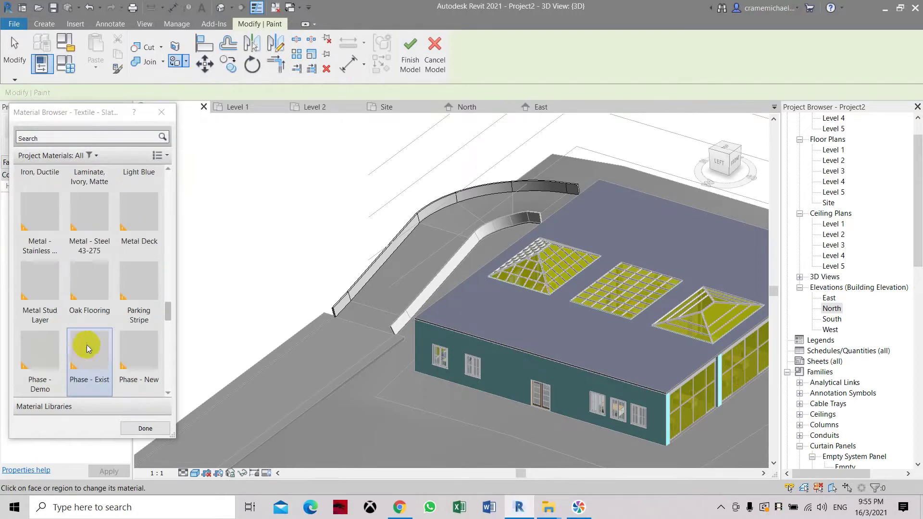
left_click(143, 291)
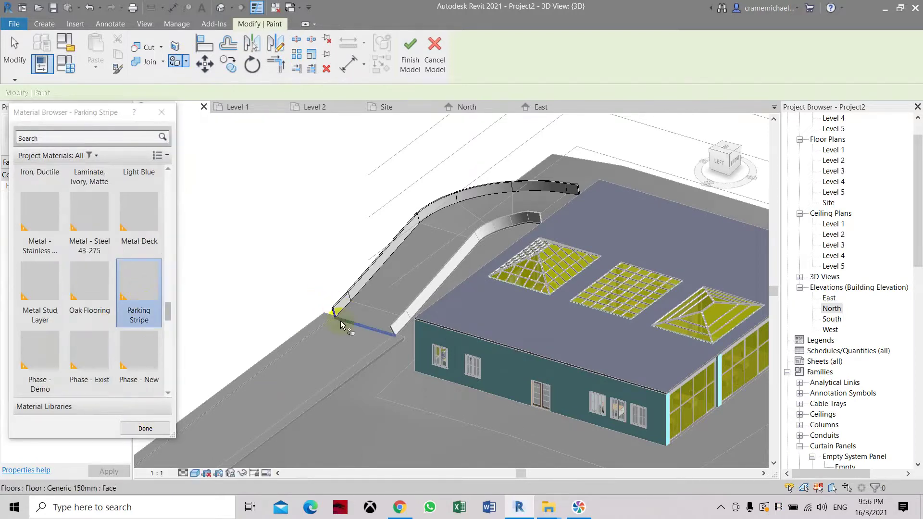
scroll(340, 321, "up", 5)
left_click(340, 292)
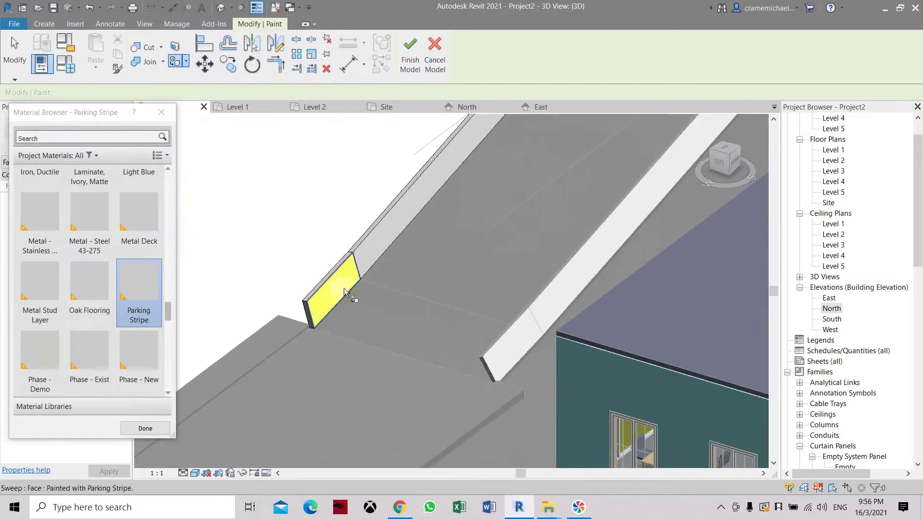
left_click(376, 247)
Step: Paint the curved inner faces and the short upper-end inner face of Barrier Left with the Parking Stripe material
scroll(339, 339, "down", 5)
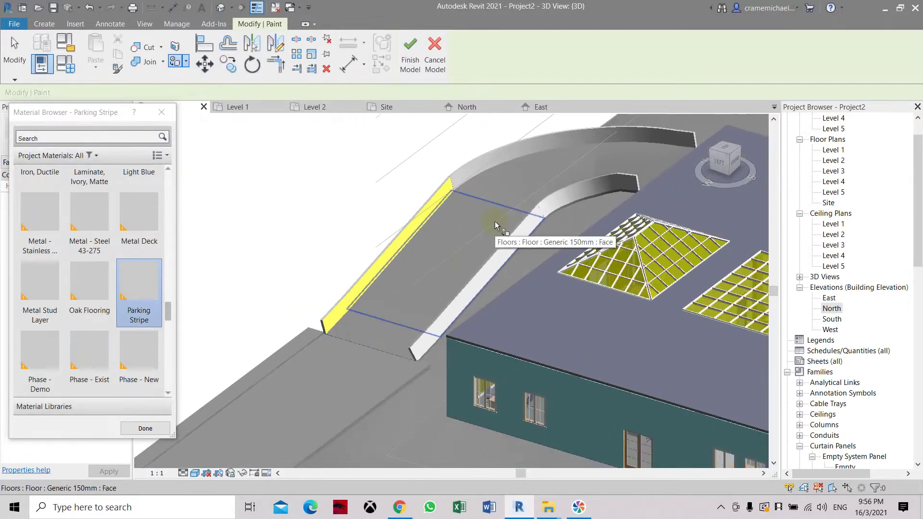
left_click(406, 247)
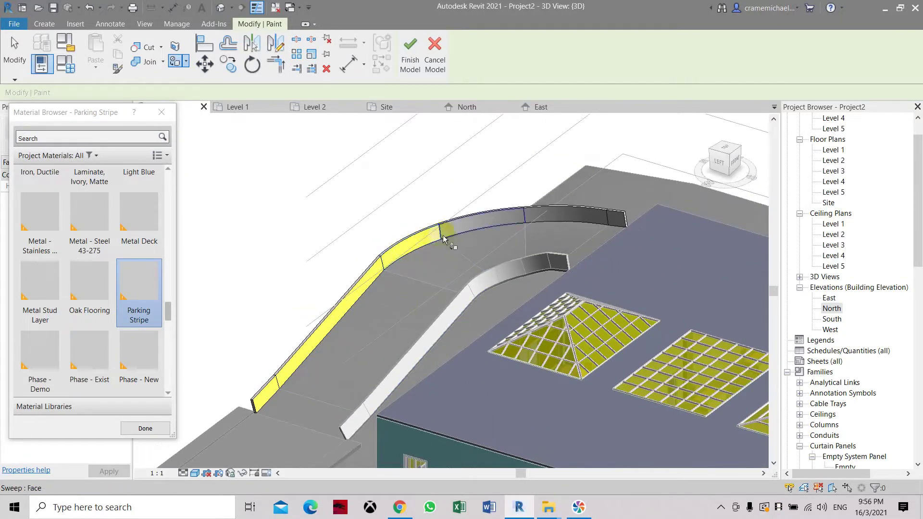
left_click(471, 223)
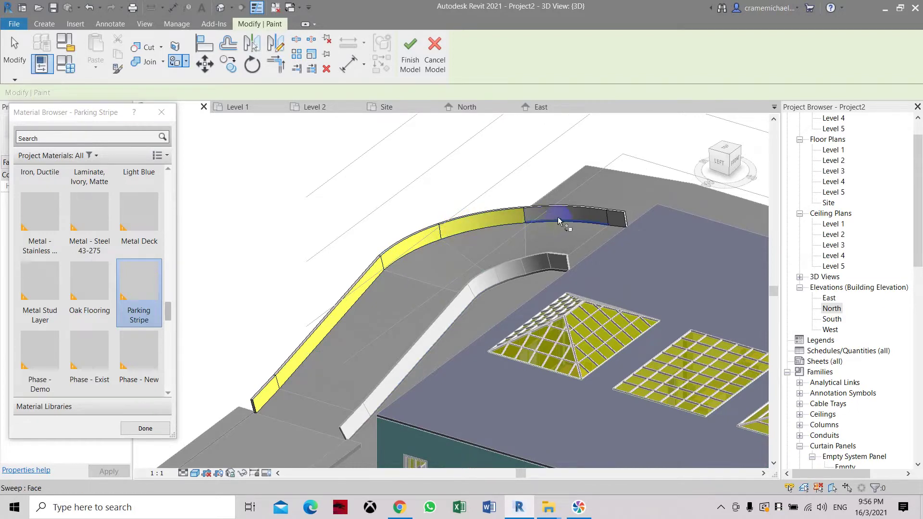
left_click(556, 215)
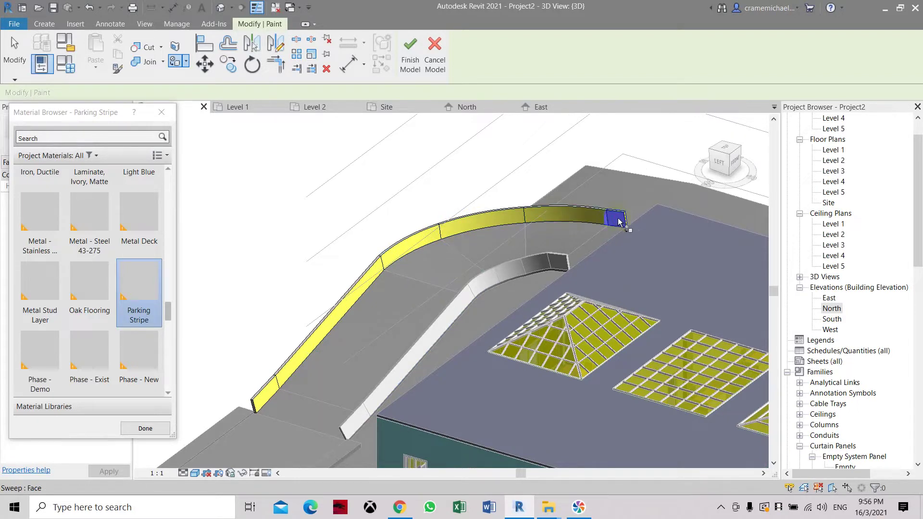
left_click(617, 222)
Step: Paint the outward-facing side of Barrier Left with Parking Stripe from its upper end through the whole curve
middle_click_drag(519, 337, 538, 281)
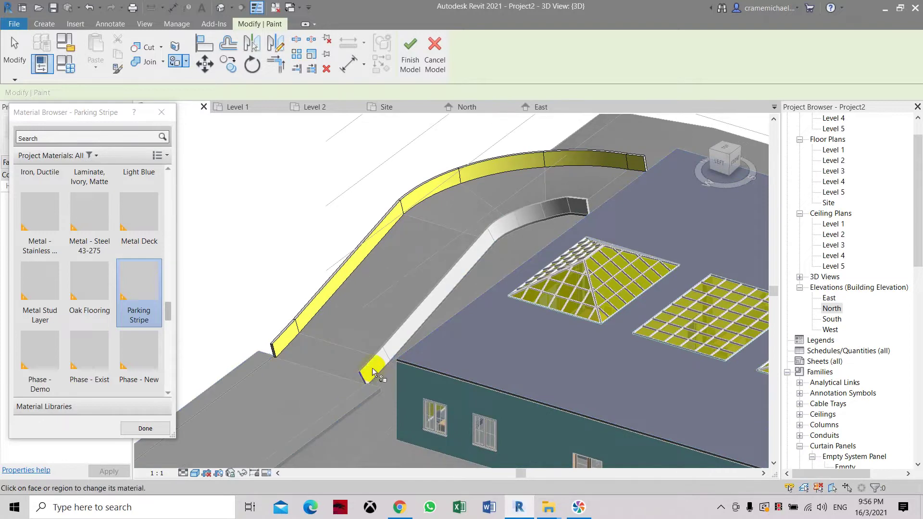
scroll(376, 368, "up", 3)
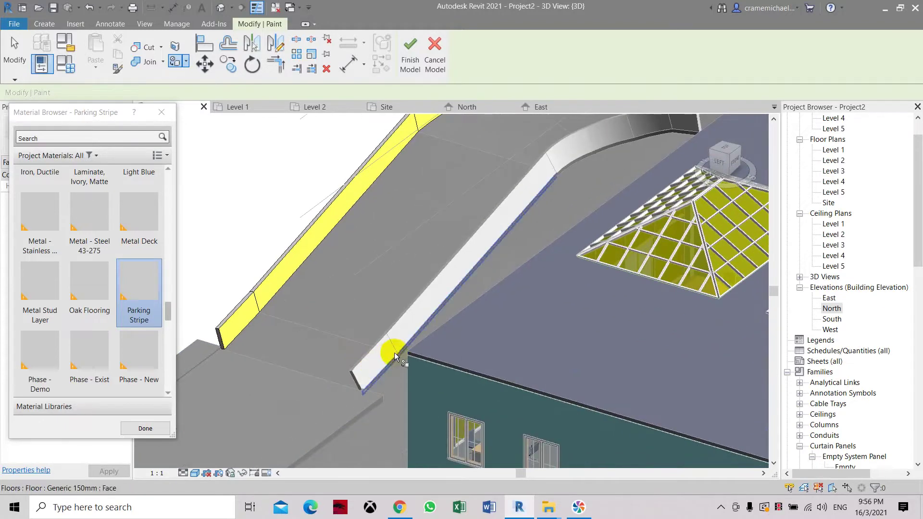
scroll(461, 224, "down", 5)
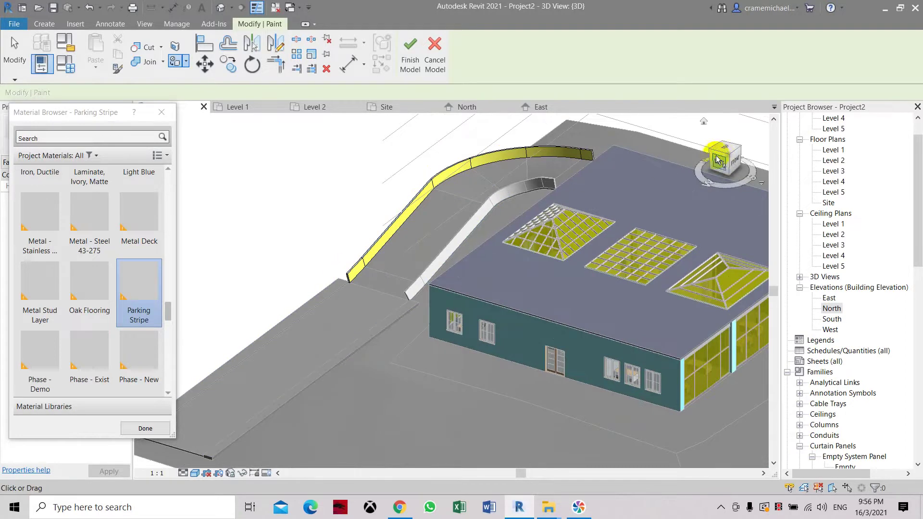
mouse_move(722, 161)
left_mouse_down()
mouse_move(151, 171)
mouse_move(356, 168)
left_mouse_up()
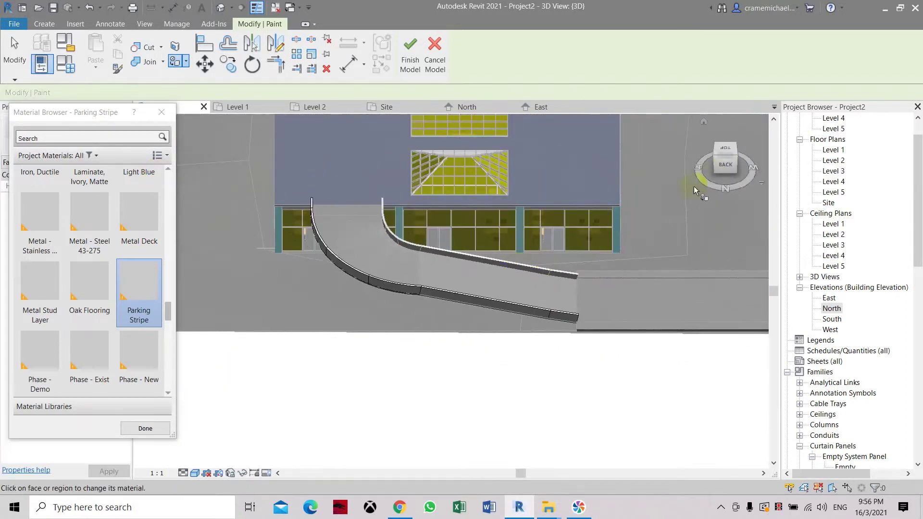
left_click(723, 166)
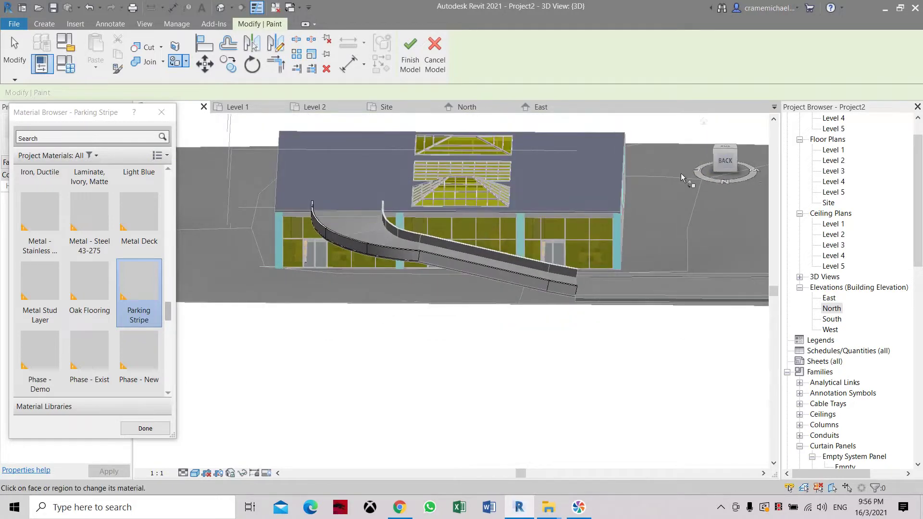
scroll(486, 246, "up", 3)
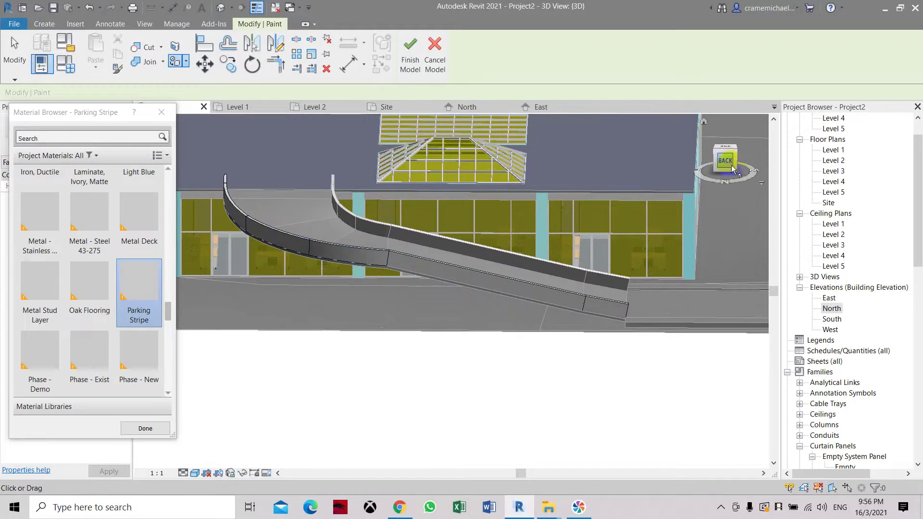
left_click_drag(731, 166, 202, 188)
scroll(295, 314, "up", 3)
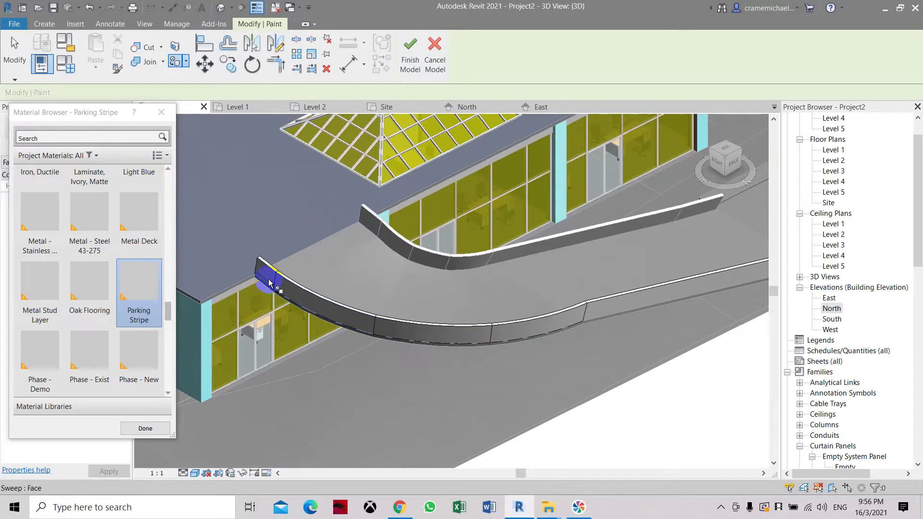
scroll(271, 278, "up", 3)
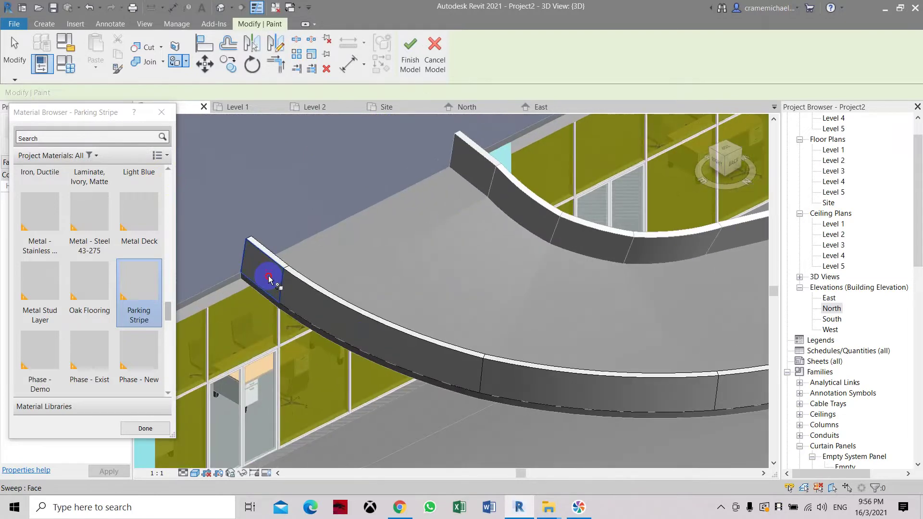
left_click(262, 289)
scroll(257, 288, "down", 5)
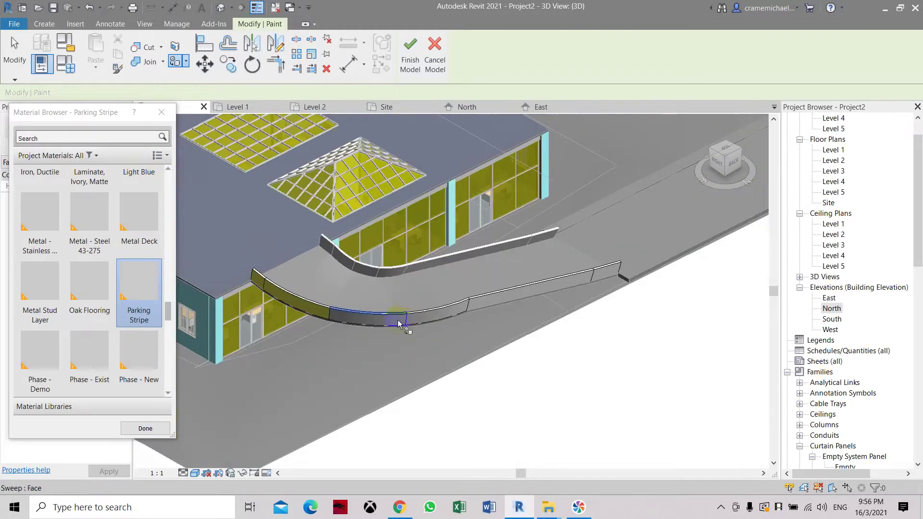
left_click(373, 320)
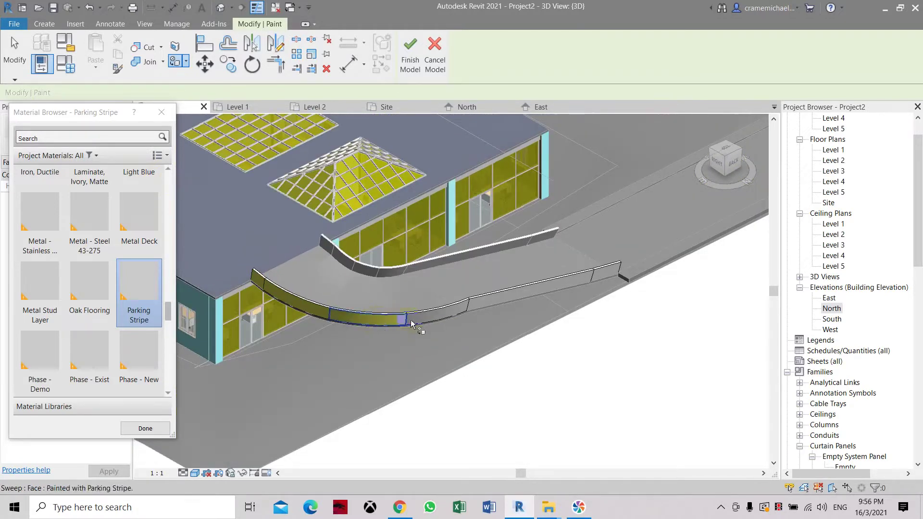
left_click(439, 319)
Step: Paint the straight outer side faces and straight top faces of Barrier Left down to its lower end with Parking Stripe
scroll(490, 299, "up", 3)
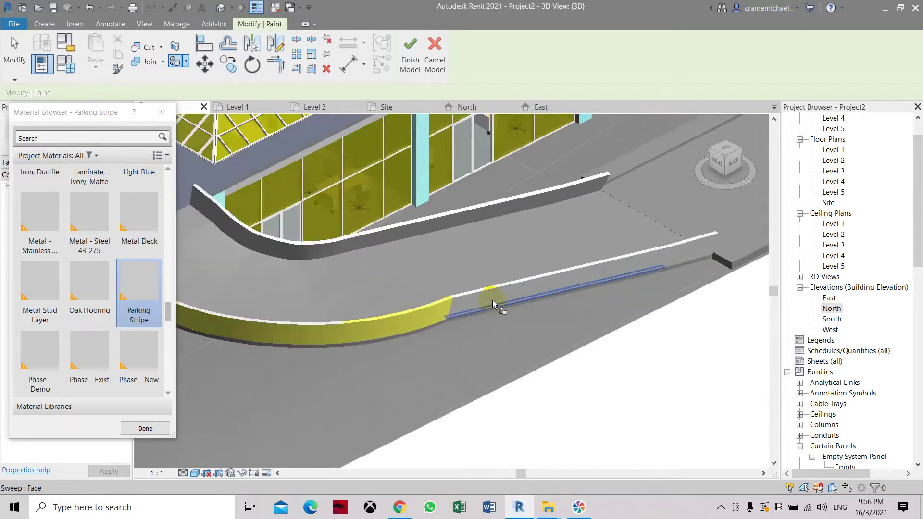
left_click(493, 300)
scroll(449, 296, "up", 2)
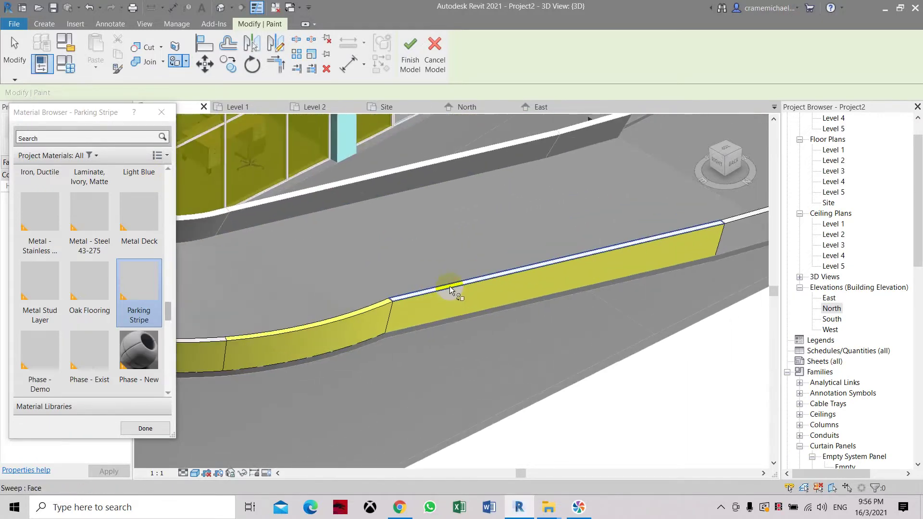
middle_click_drag(543, 281, 290, 324)
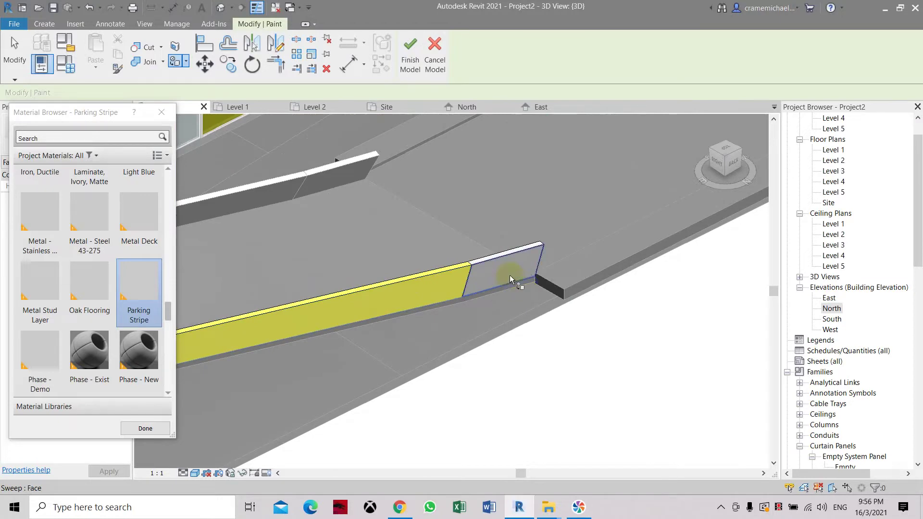
left_click(509, 275)
Step: Paint the remaining top faces along the curve and upper end of Barrier Left with Parking Stripe
scroll(505, 262, "down", 3)
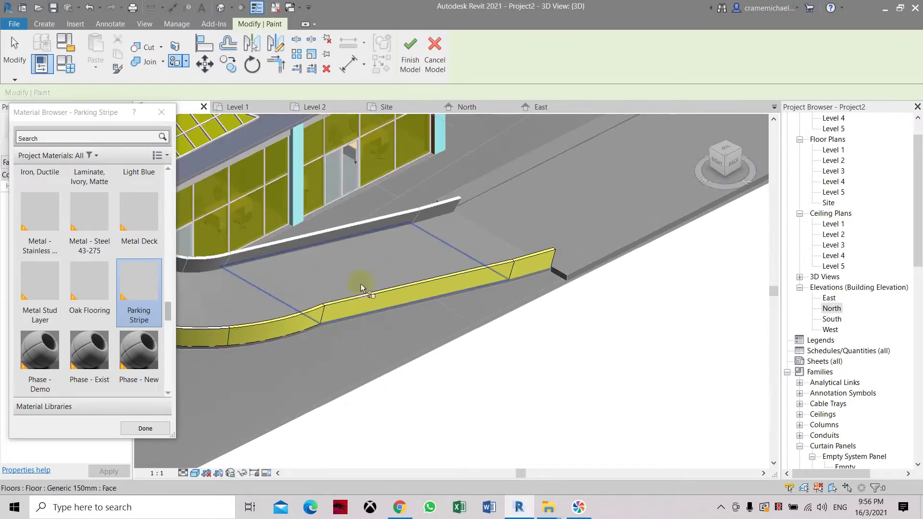
middle_click_drag(361, 286, 411, 324)
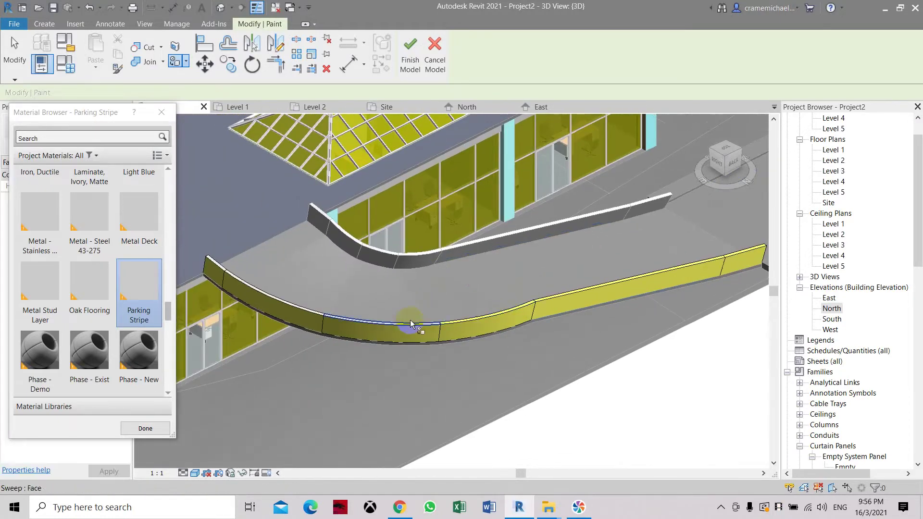
left_click(373, 324)
left_click(220, 269)
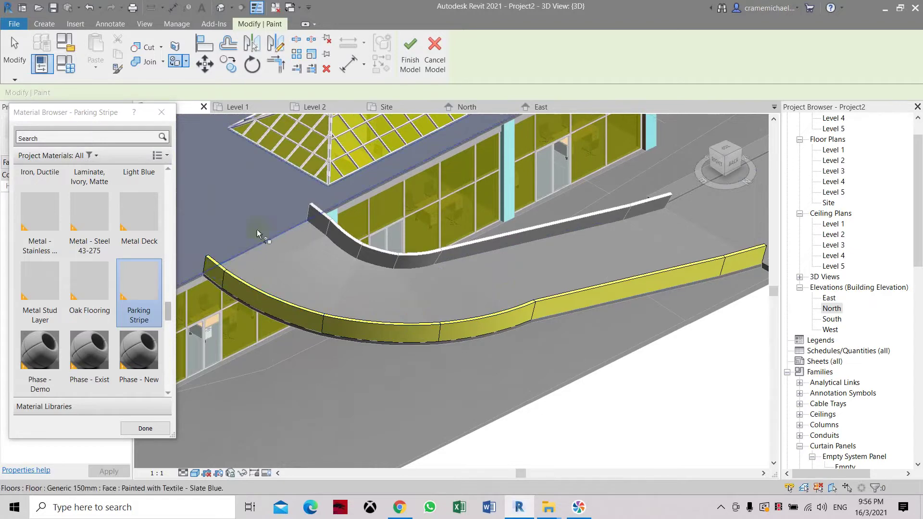
Step: Paint the lower end cap of Barrier Left with Parking Stripe and finish the in-place model
scroll(578, 220, "down", 3)
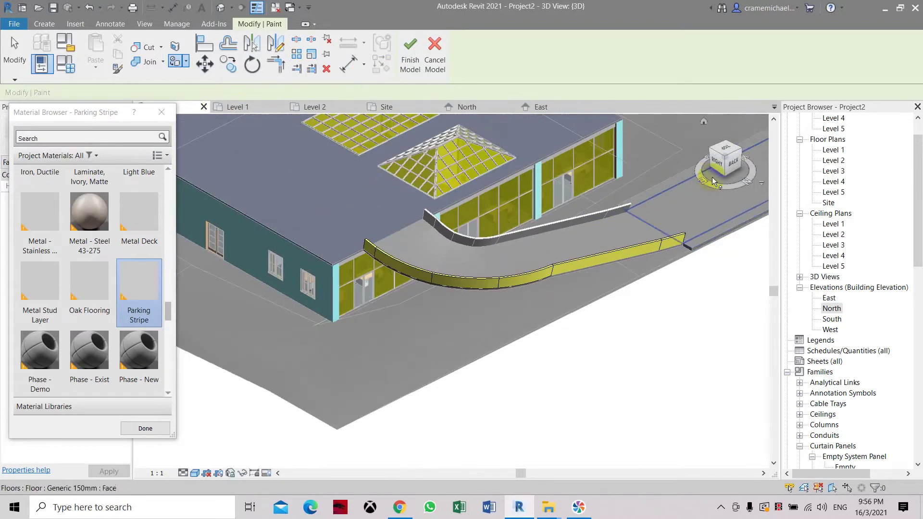
left_click_drag(729, 171, 452, 153)
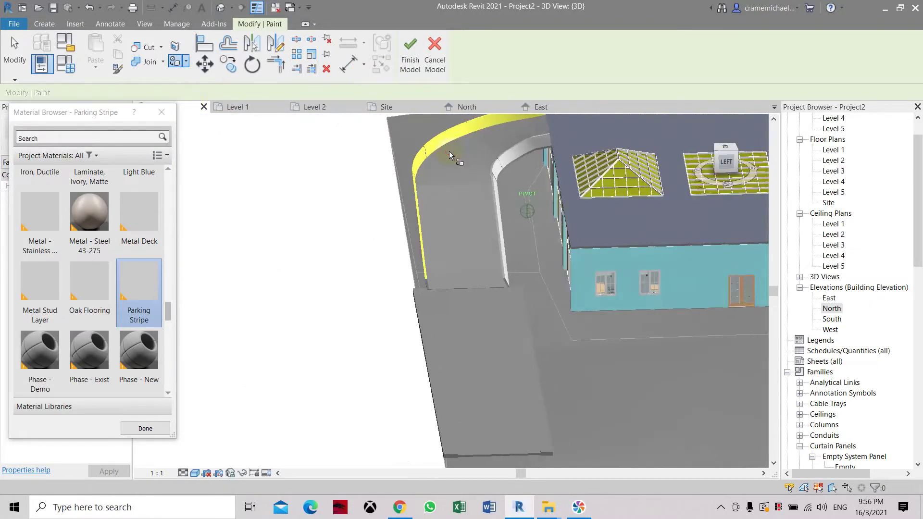
scroll(442, 299, "up", 5)
left_click(417, 277)
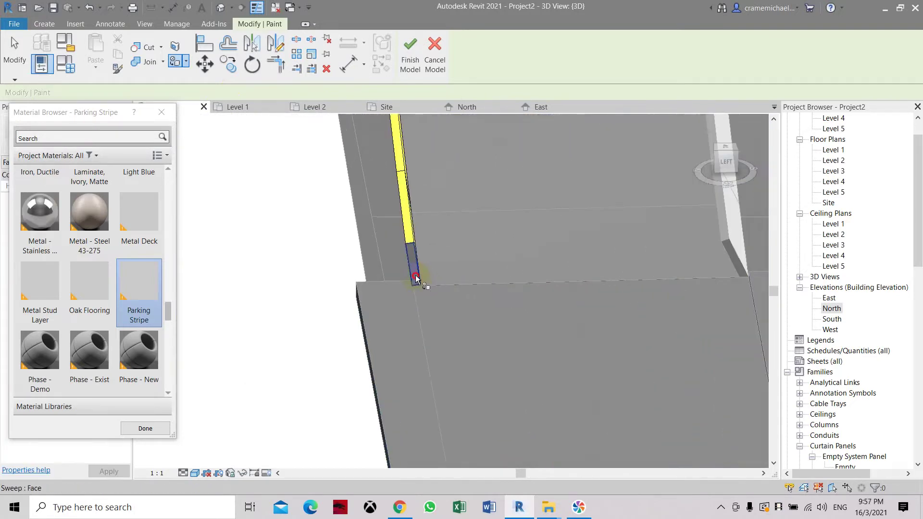
scroll(453, 375, "down", 3)
scroll(454, 373, "down", 5)
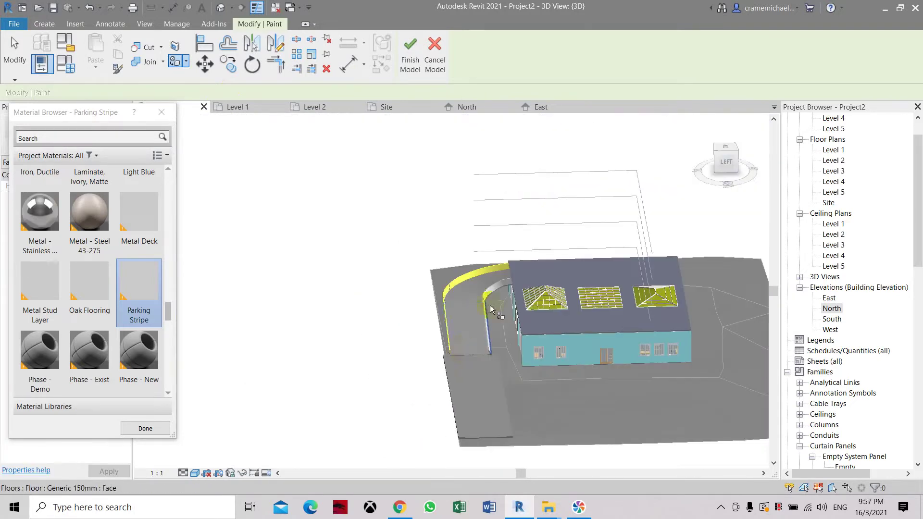
left_click(408, 51)
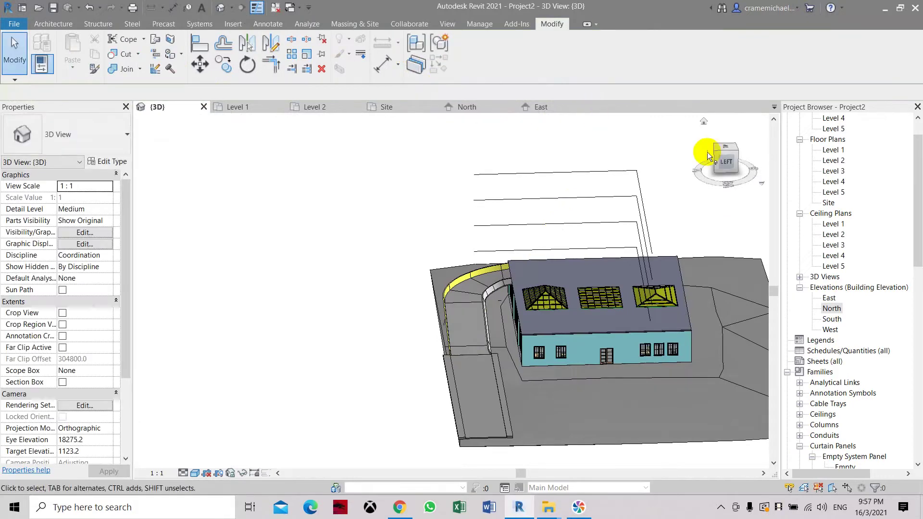
Step: Open the ramp's inner barrier wall, Barrier Right, for in-place editing
left_click(712, 138)
left_click_drag(694, 136, 206, 185)
scroll(544, 359, "up", 4)
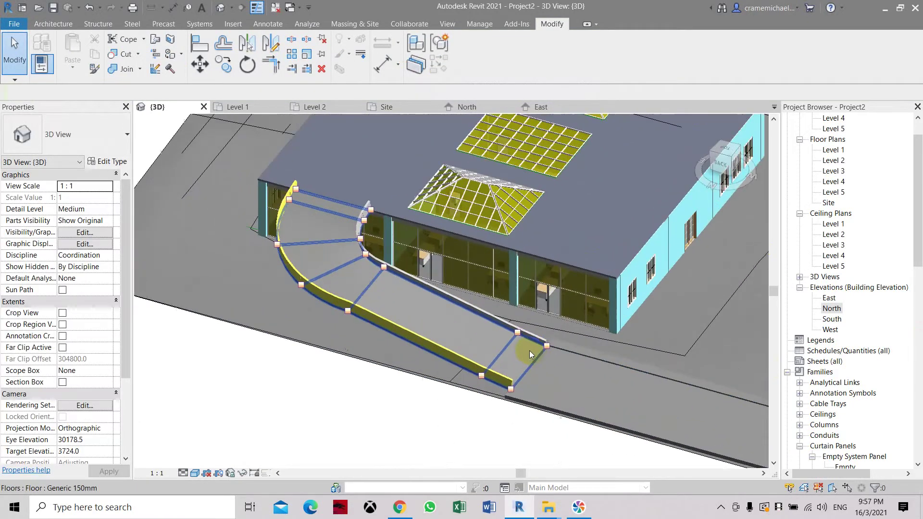
scroll(487, 302, "down", 3)
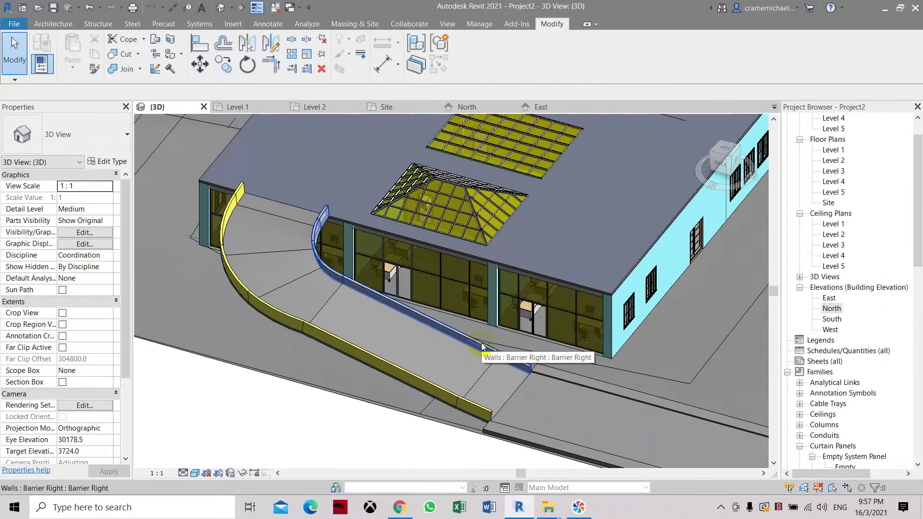
scroll(482, 346, "up", 2)
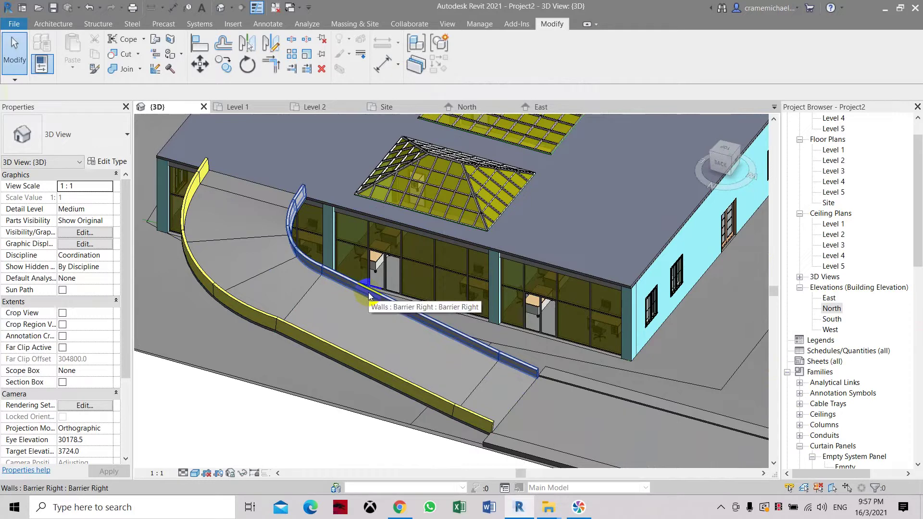
double_click(369, 293)
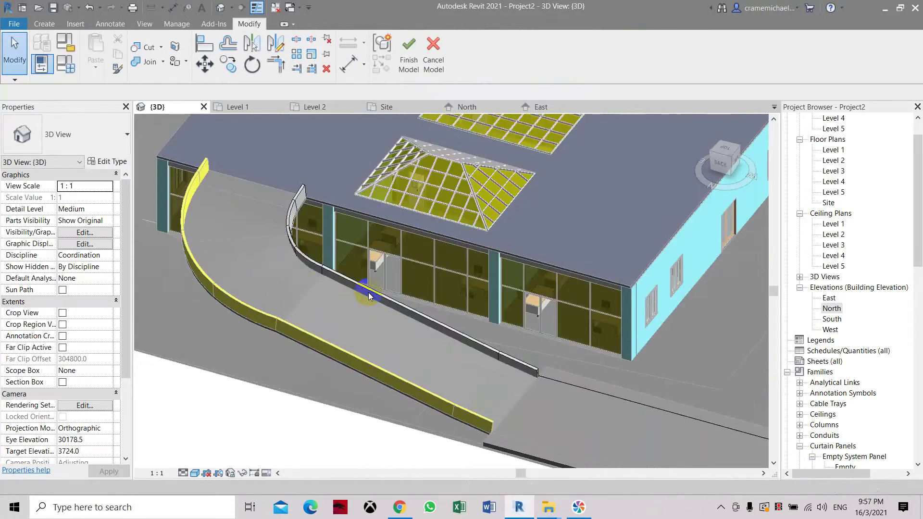
Step: Paint the straight and curved ramp-side faces of Barrier Right with the Parking Stripe material
left_click(185, 62)
left_click(188, 82)
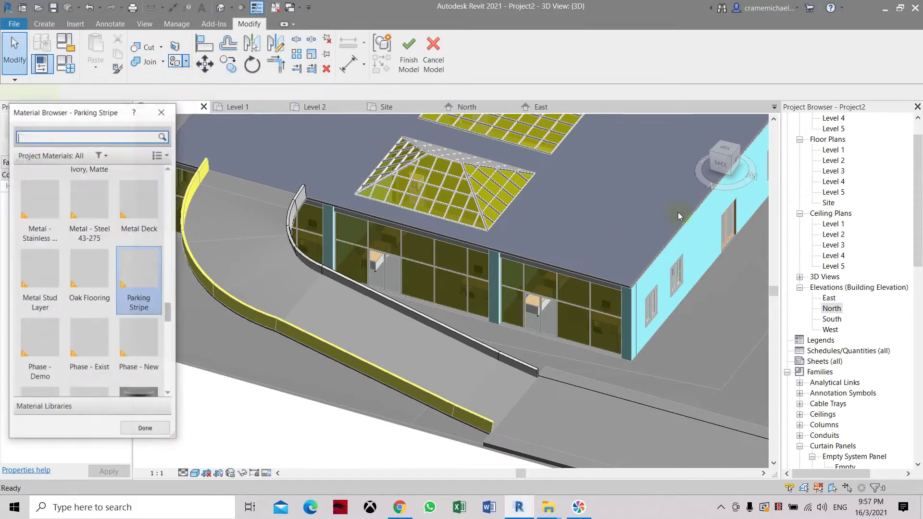
left_click(724, 157)
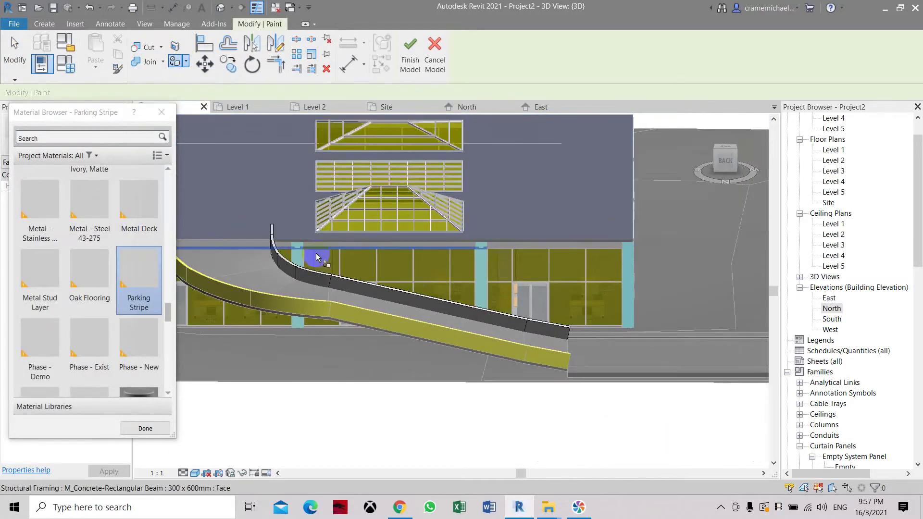
left_click(442, 310)
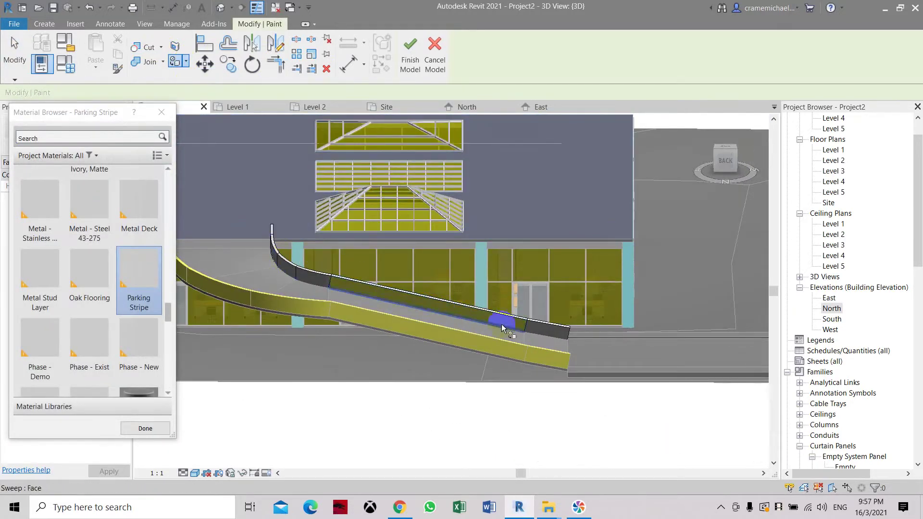
left_click(319, 276)
left_click(725, 163)
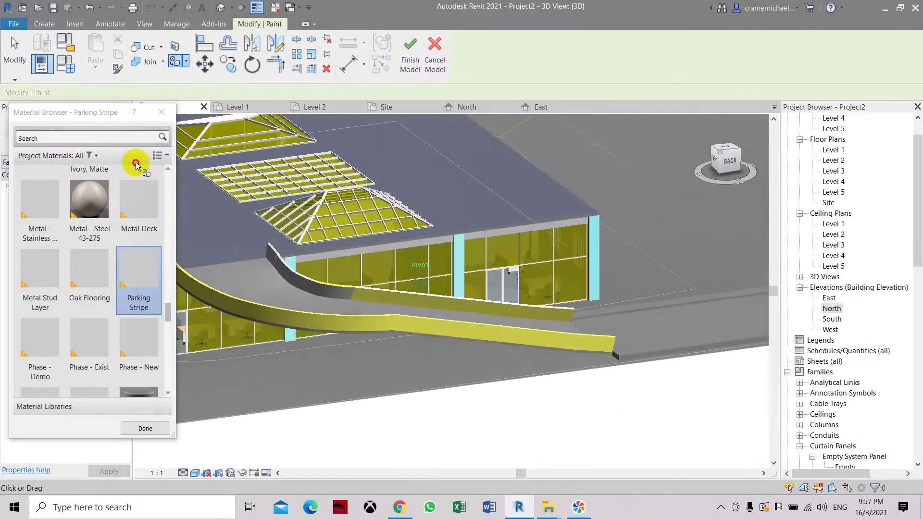
left_click(352, 304)
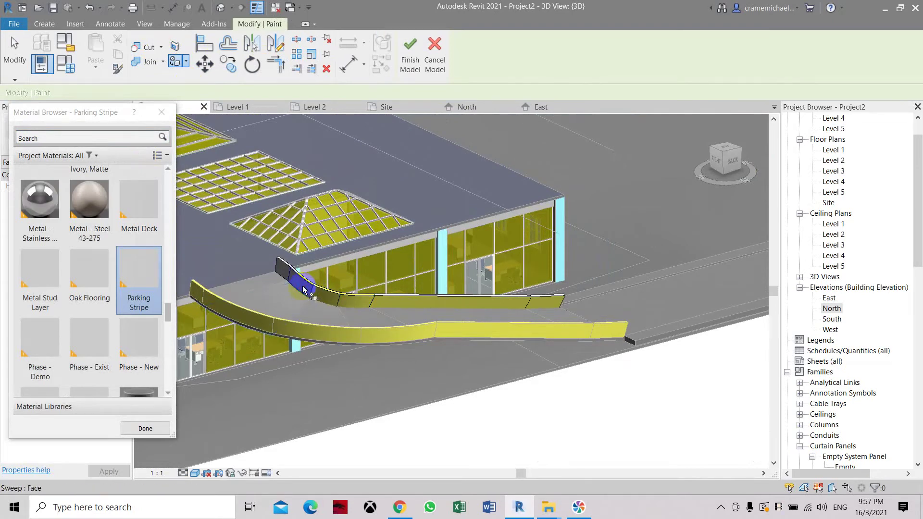
left_click(303, 289)
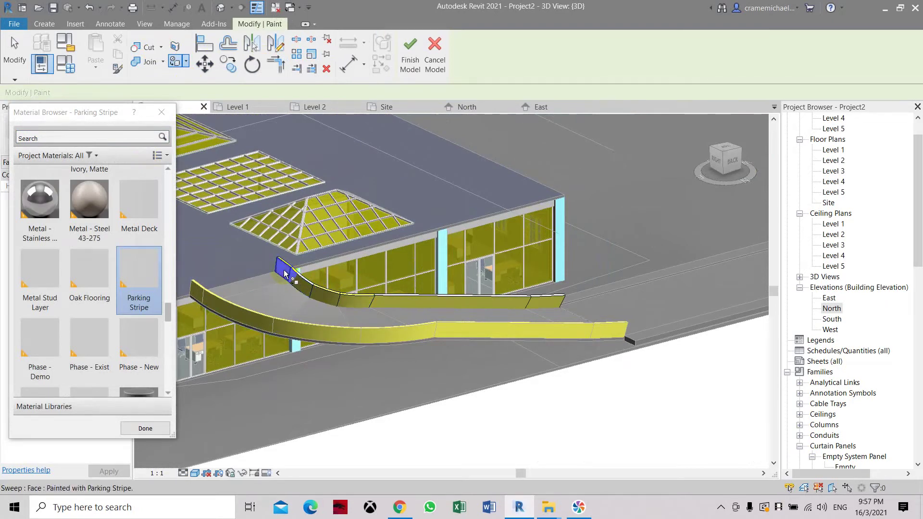
Step: Paint the unpainted upper curved top face of Barrier Right with the Parking Stripe material
left_click(268, 302)
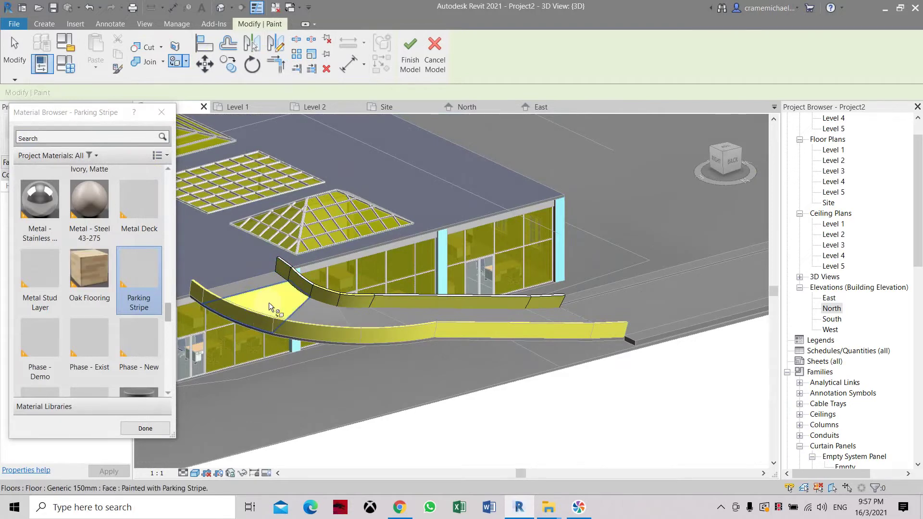
key("Escape")
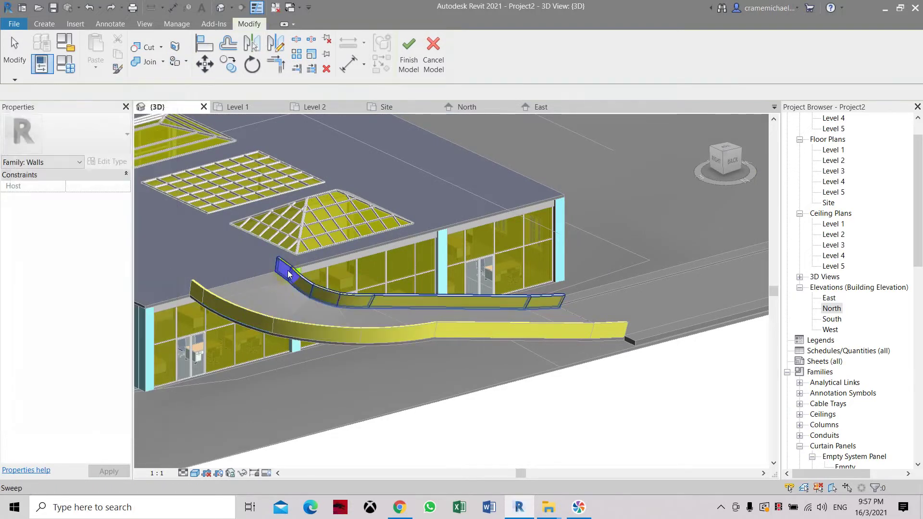
scroll(287, 271, "up", 3)
scroll(287, 270, "up", 2)
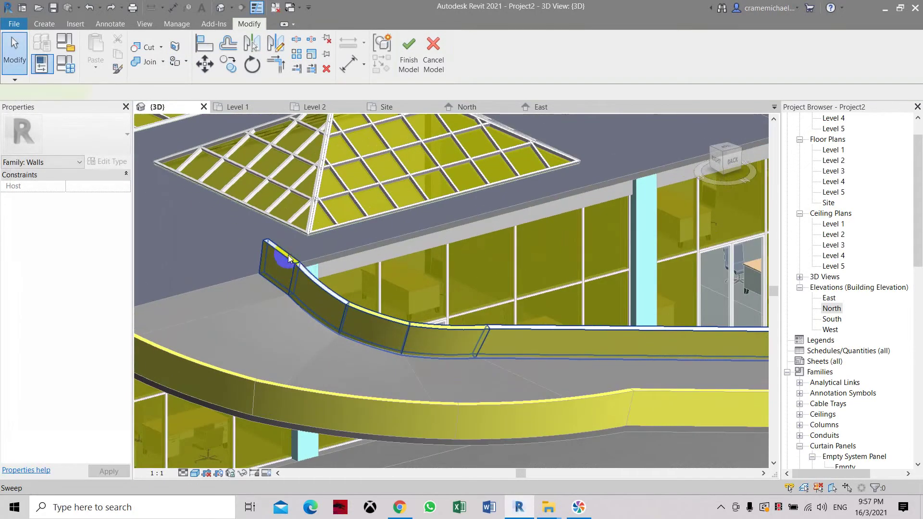
left_click(289, 258)
scroll(333, 246, "down", 3)
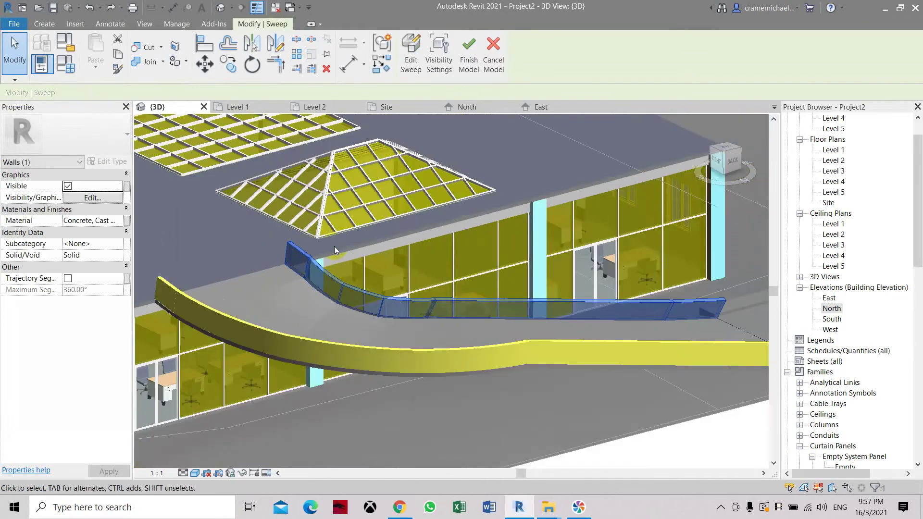
left_click(714, 174)
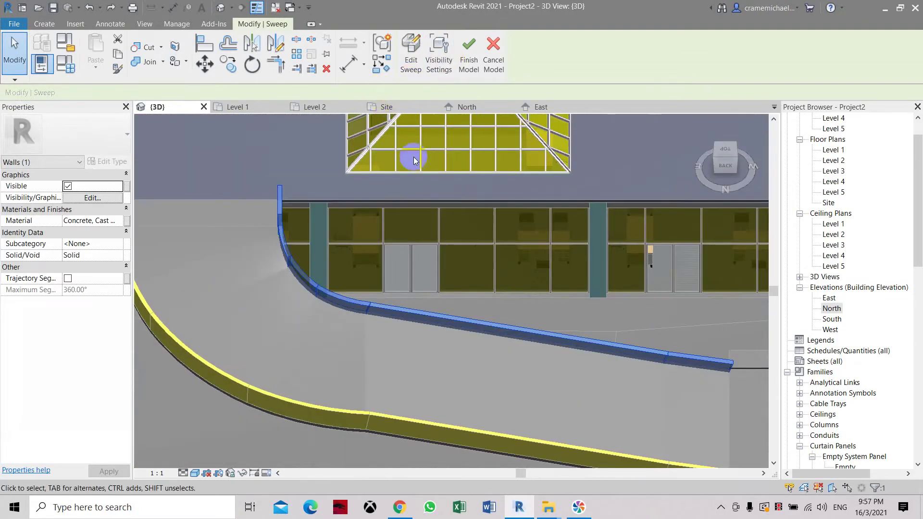
key("Escape")
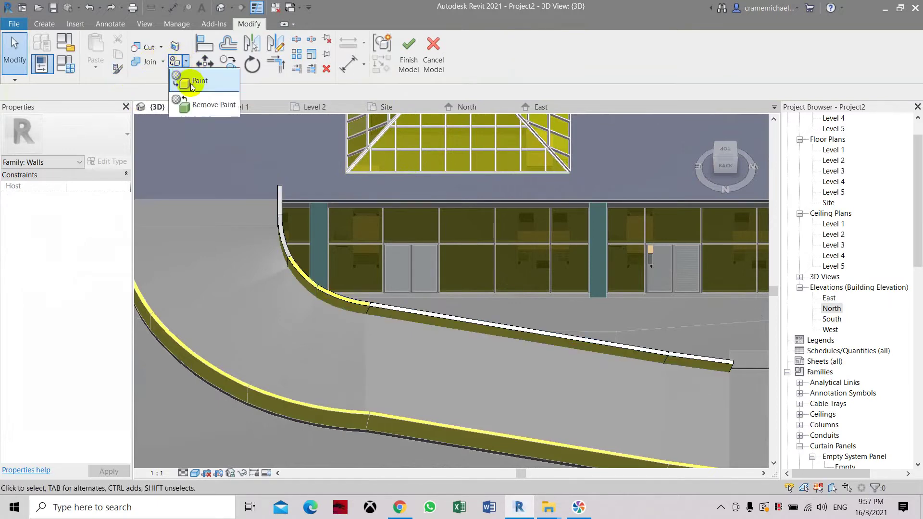
left_click(190, 82)
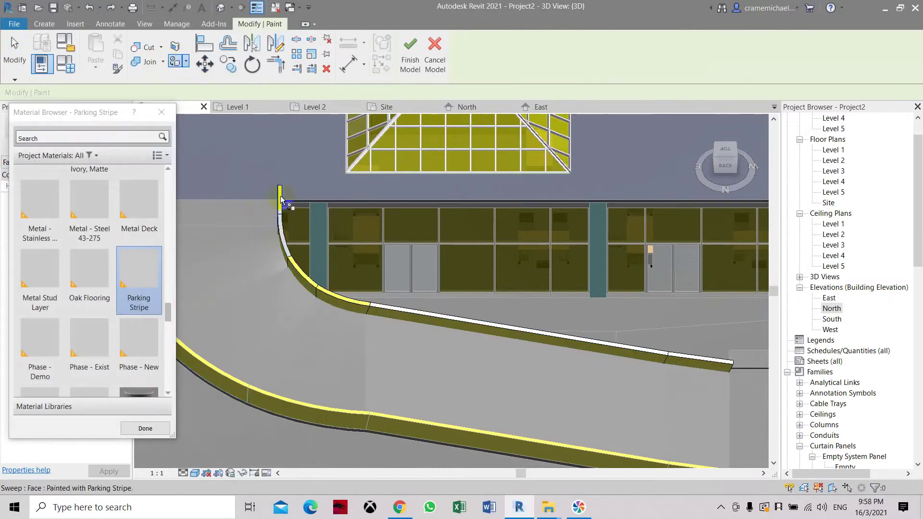
left_click(282, 233)
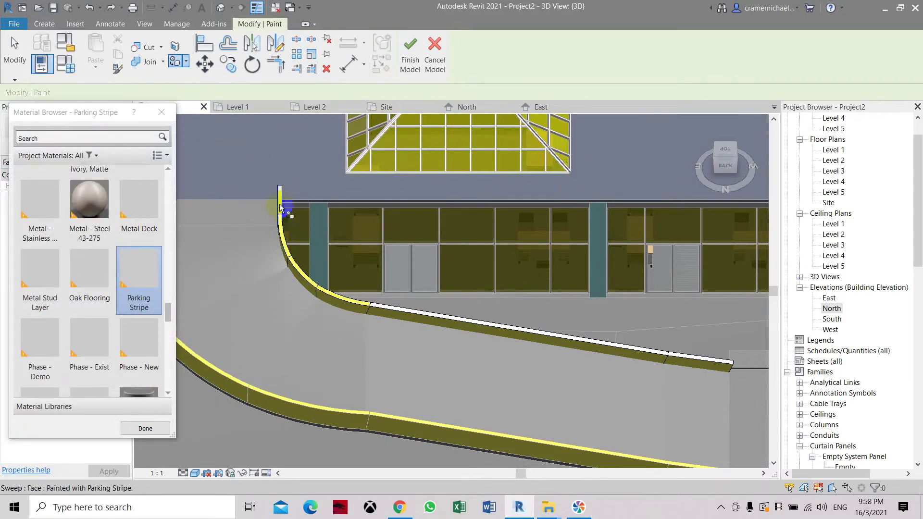
Step: Paint the straight and end top faces of Barrier Right with Parking Stripe
left_click_drag(729, 171, 771, 174)
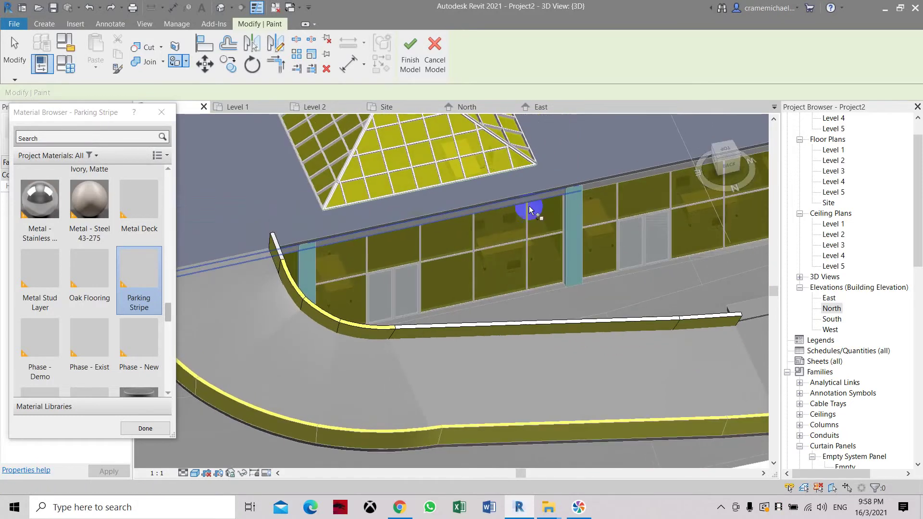
left_click(454, 325)
left_click(704, 316)
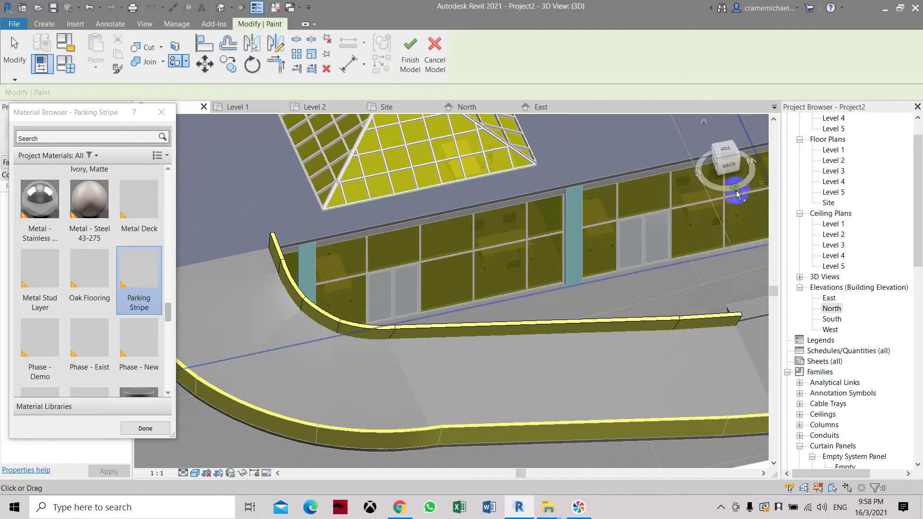
Step: Paint the building-side faces of Barrier Right, along the straight run and the curve, with Parking Stripe
left_click_drag(732, 182, 406, 161)
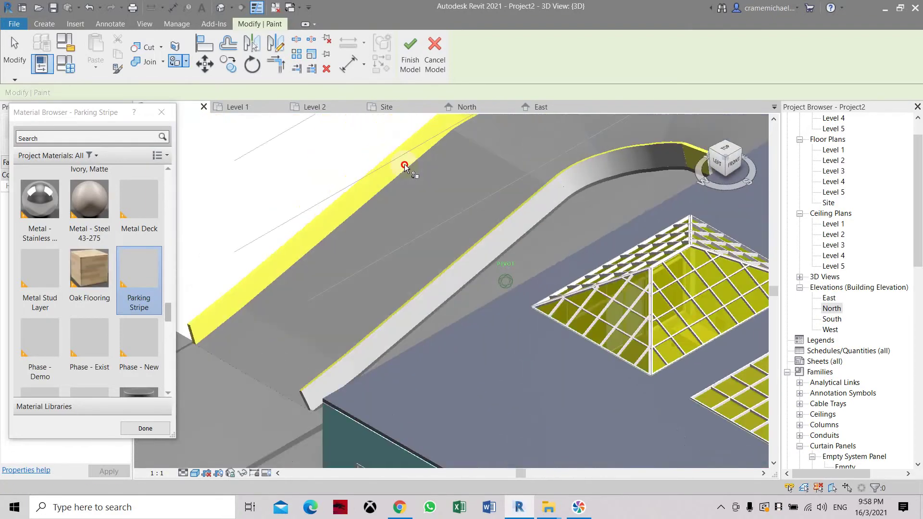
left_click(335, 382)
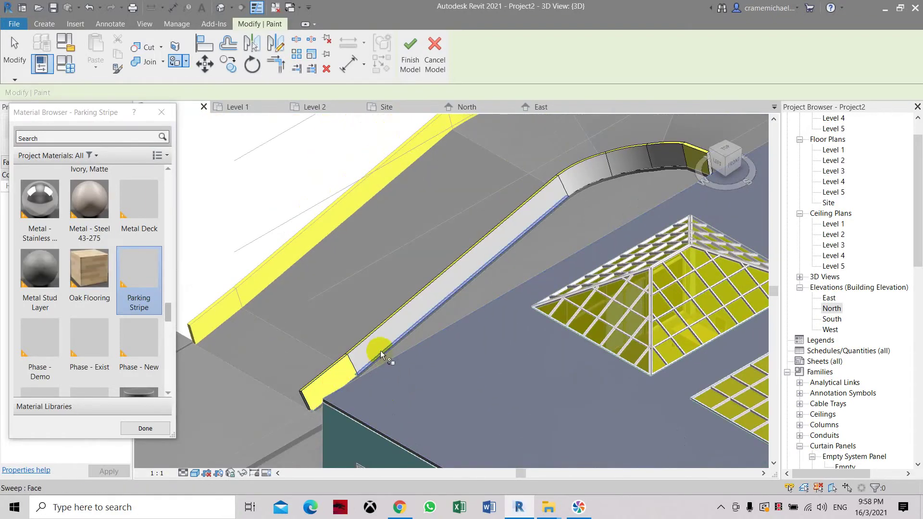
left_click(382, 347)
left_click(620, 163)
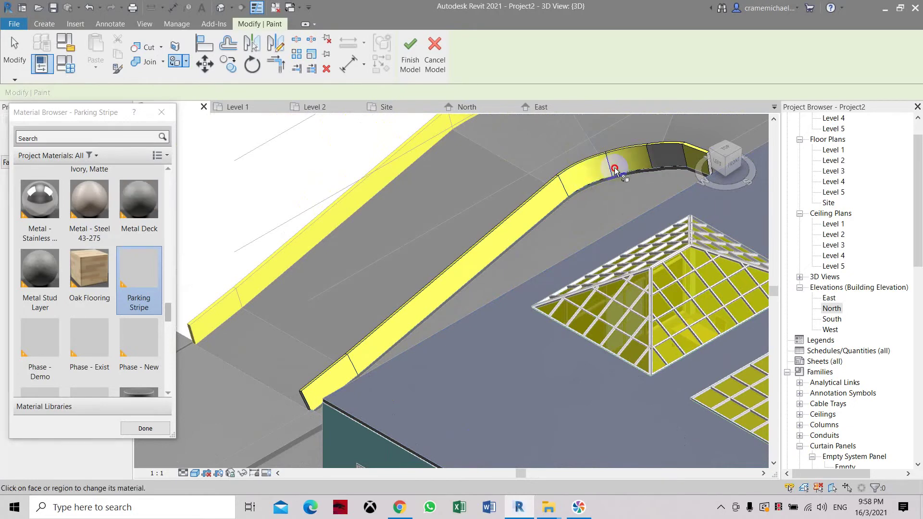
left_click(668, 159)
Step: Check the painted faces of Barrier Right from both sides and finish the in-place model
middle_click_drag(689, 180, 489, 230)
scroll(631, 180, "down", 3)
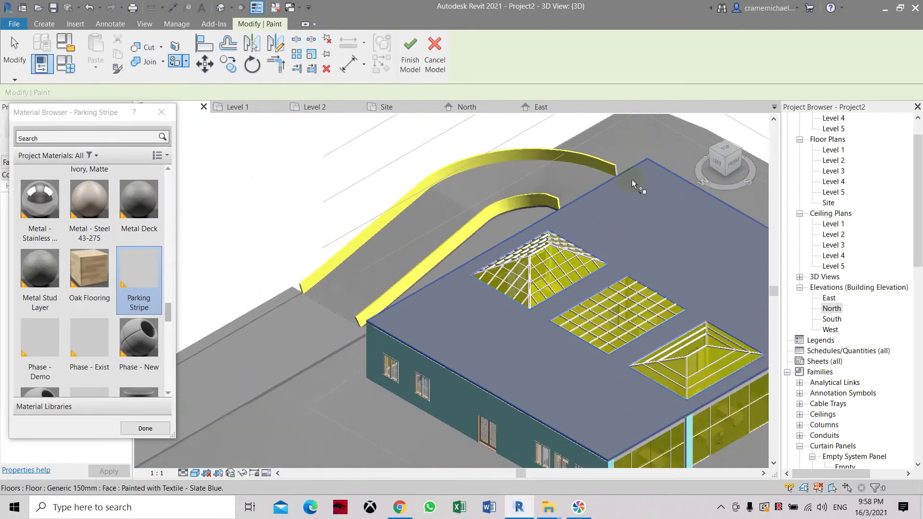
middle_click_drag(632, 180, 313, 178, "shift")
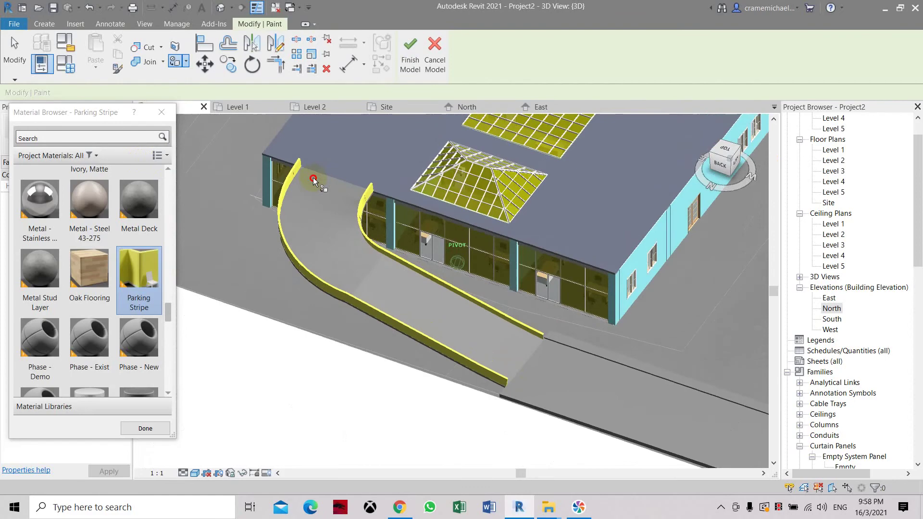
left_click(416, 57)
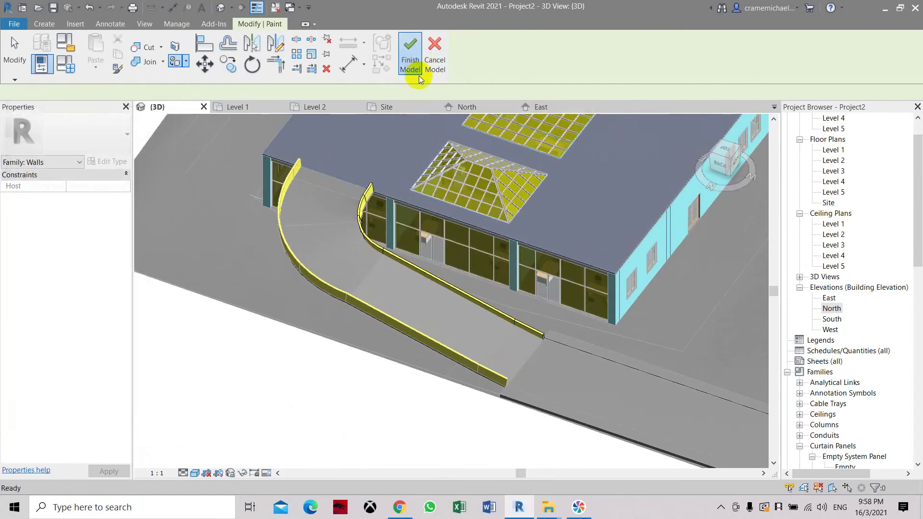
Step: Examine both painted barrier walls along the curved ramp from several angles
left_click_drag(724, 166, 719, 169)
left_click(720, 169)
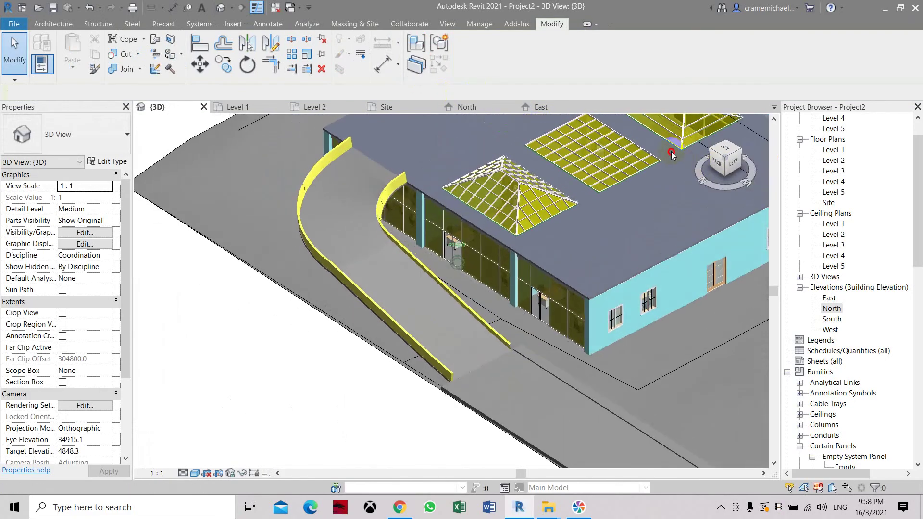
mouse_move(590, 150)
middle_mouse_down("shift")
mouse_move(604, 175)
mouse_move(145, 159)
mouse_move(170, 151)
middle_mouse_up("shift")
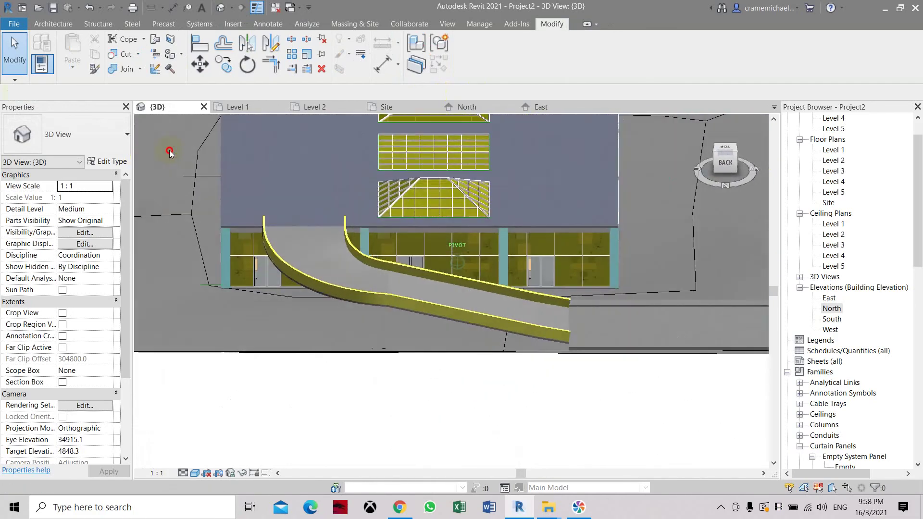
scroll(568, 298, "up", 1)
scroll(517, 291, "down", 1)
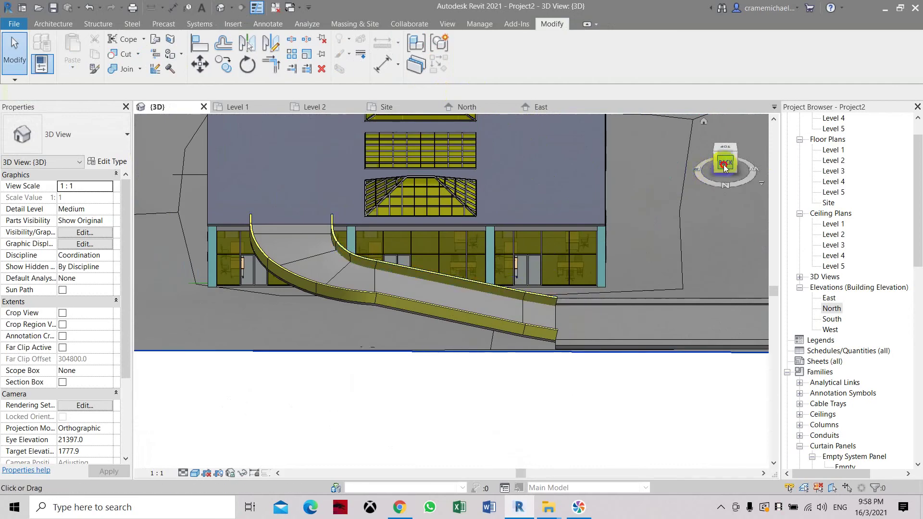
middle_click_drag(723, 164, 666, 168, "shift")
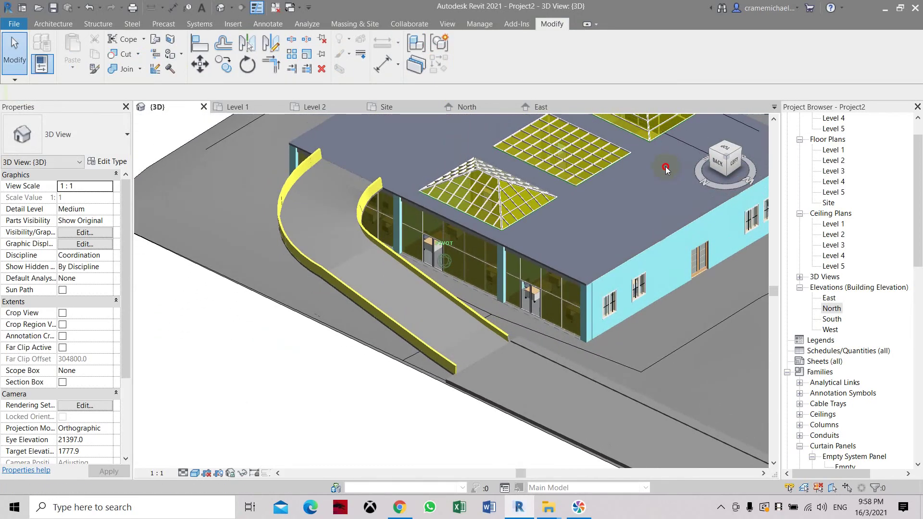